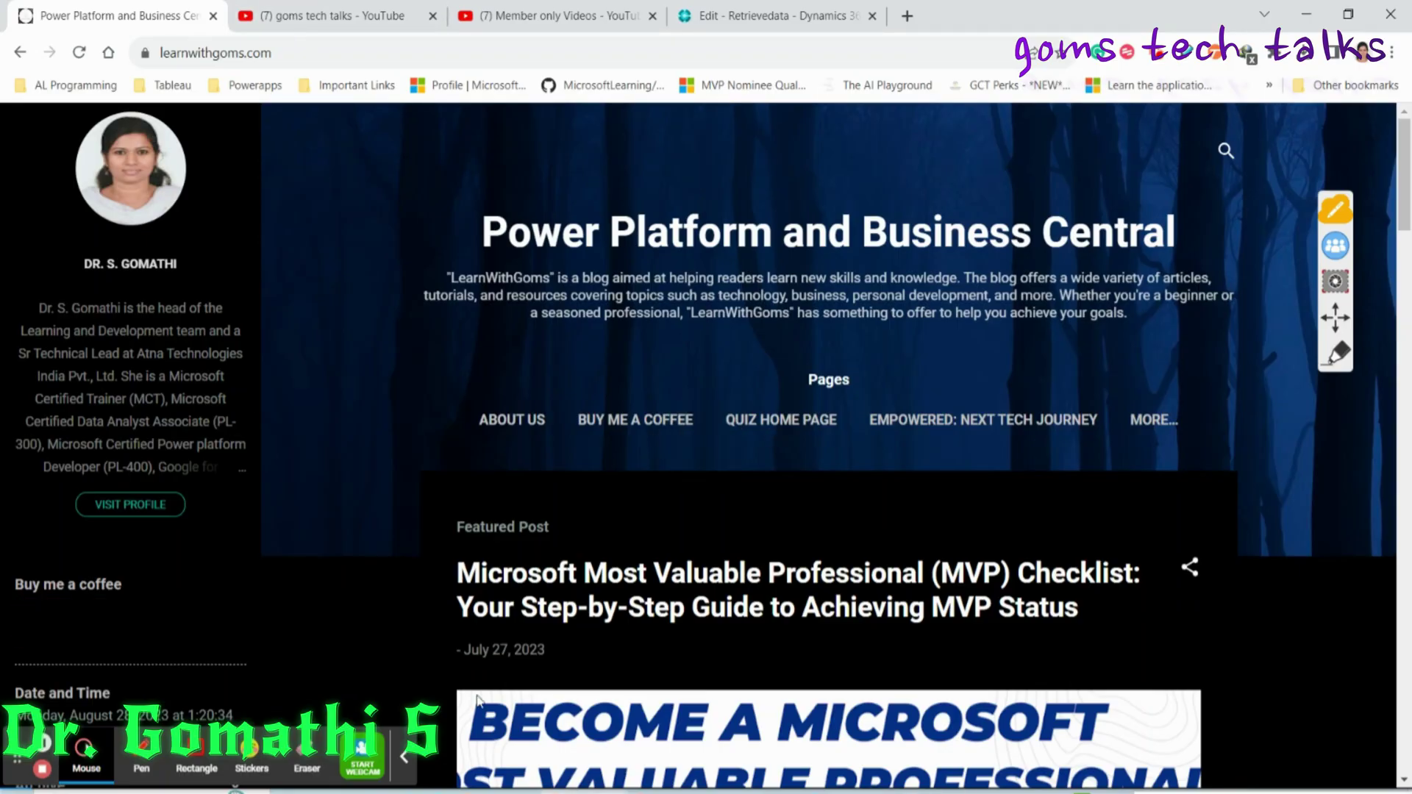
- Browse the LearnWithGoms blog's recent posts, then switch to the goms tech talks YouTube tab
scroll(956, 490, "down", 5)
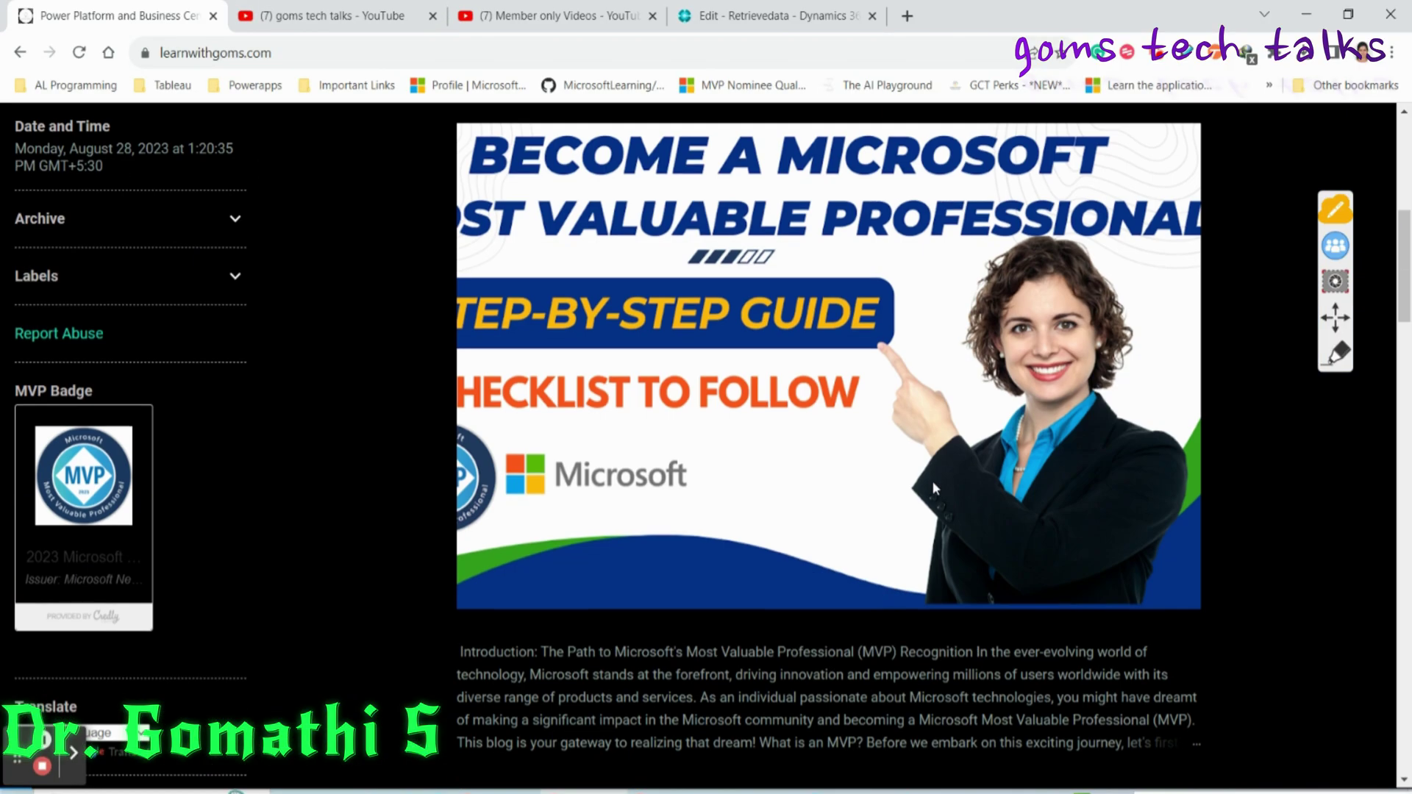
scroll(934, 487, "down", 5)
scroll(934, 487, "down", 5)
scroll(934, 487, "up", 7)
scroll(934, 488, "up", 10)
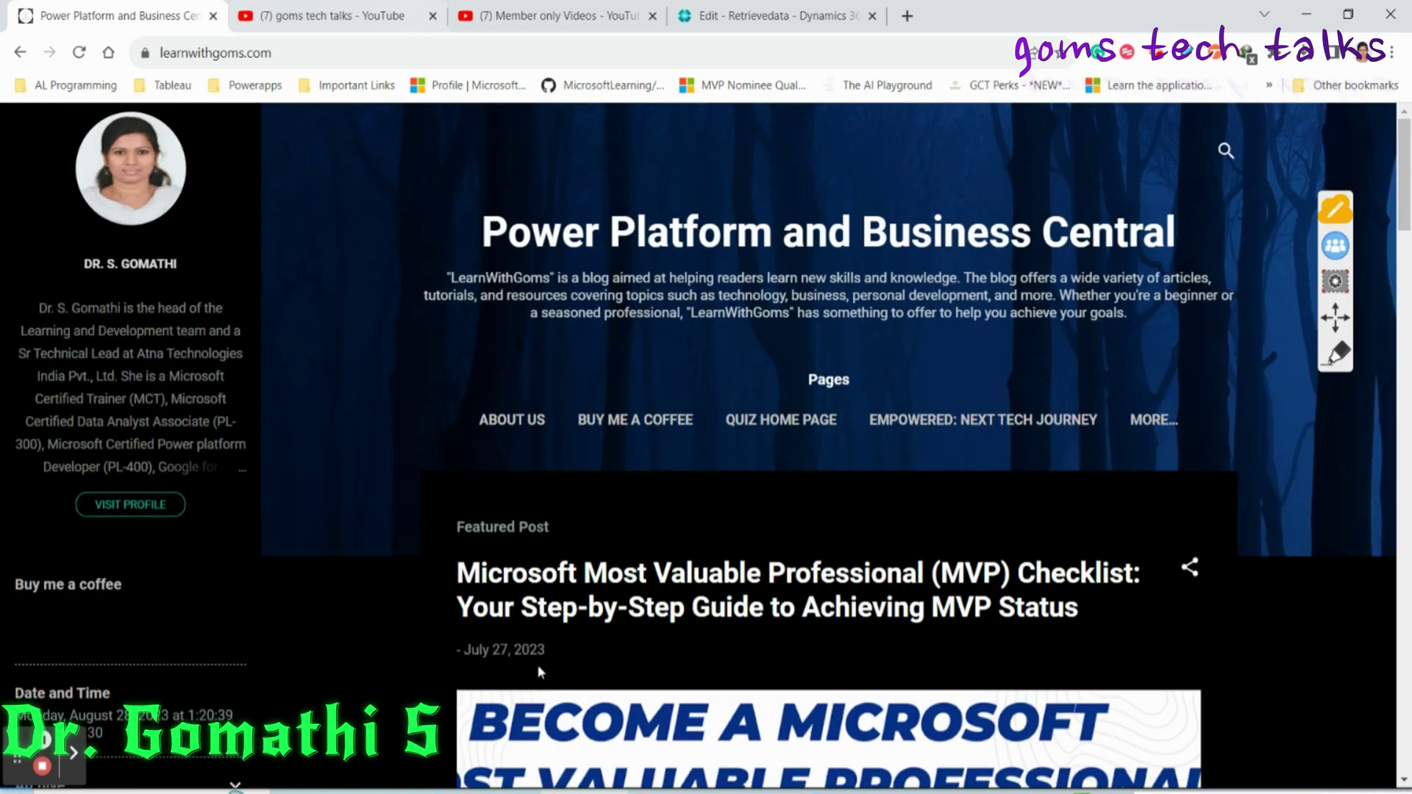
scroll(537, 670, "down", 5)
scroll(536, 669, "down", 5)
scroll(77, 616, "down", 3)
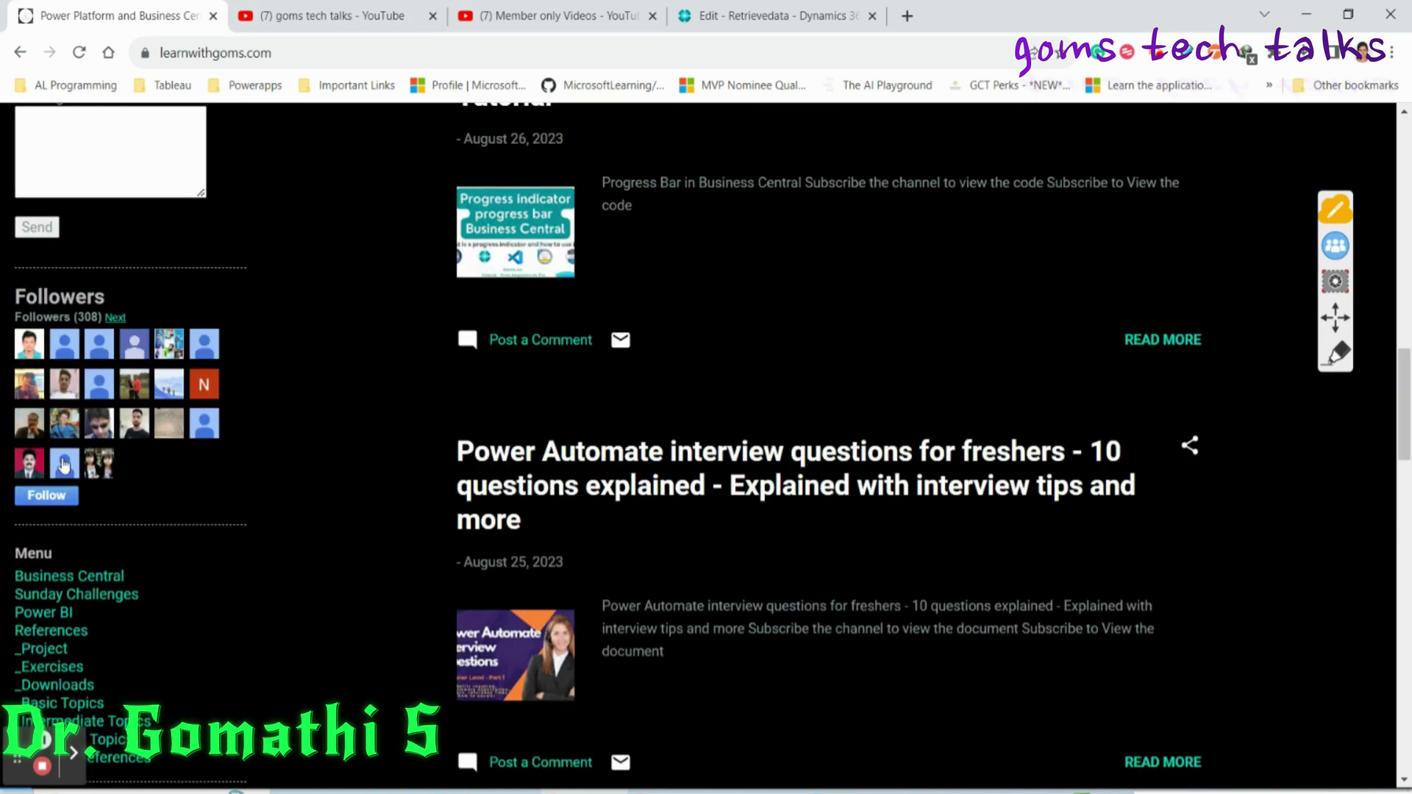
left_click(348, 13)
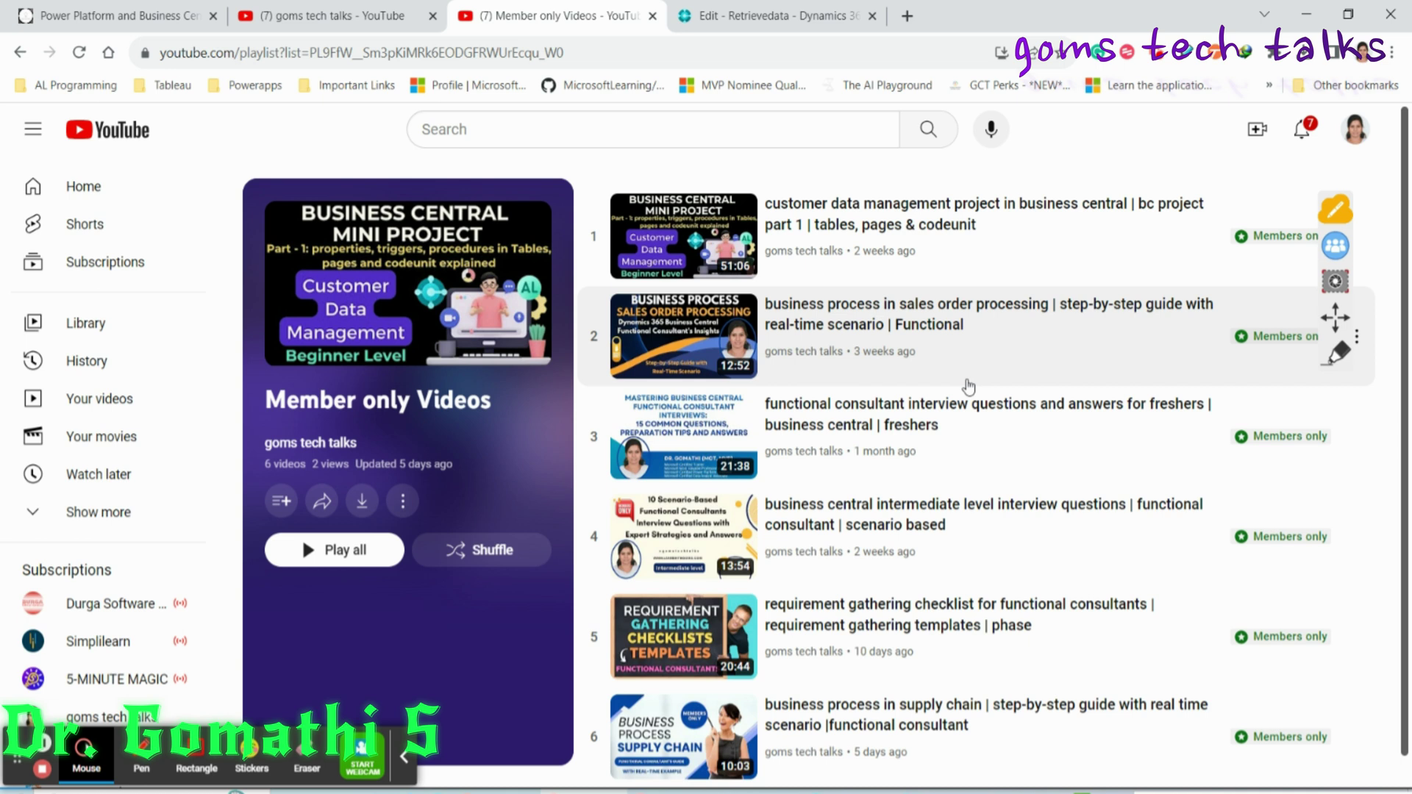
- Return from the Member only Videos playlist to the goms tech talks channel page
left_click(262, 12)
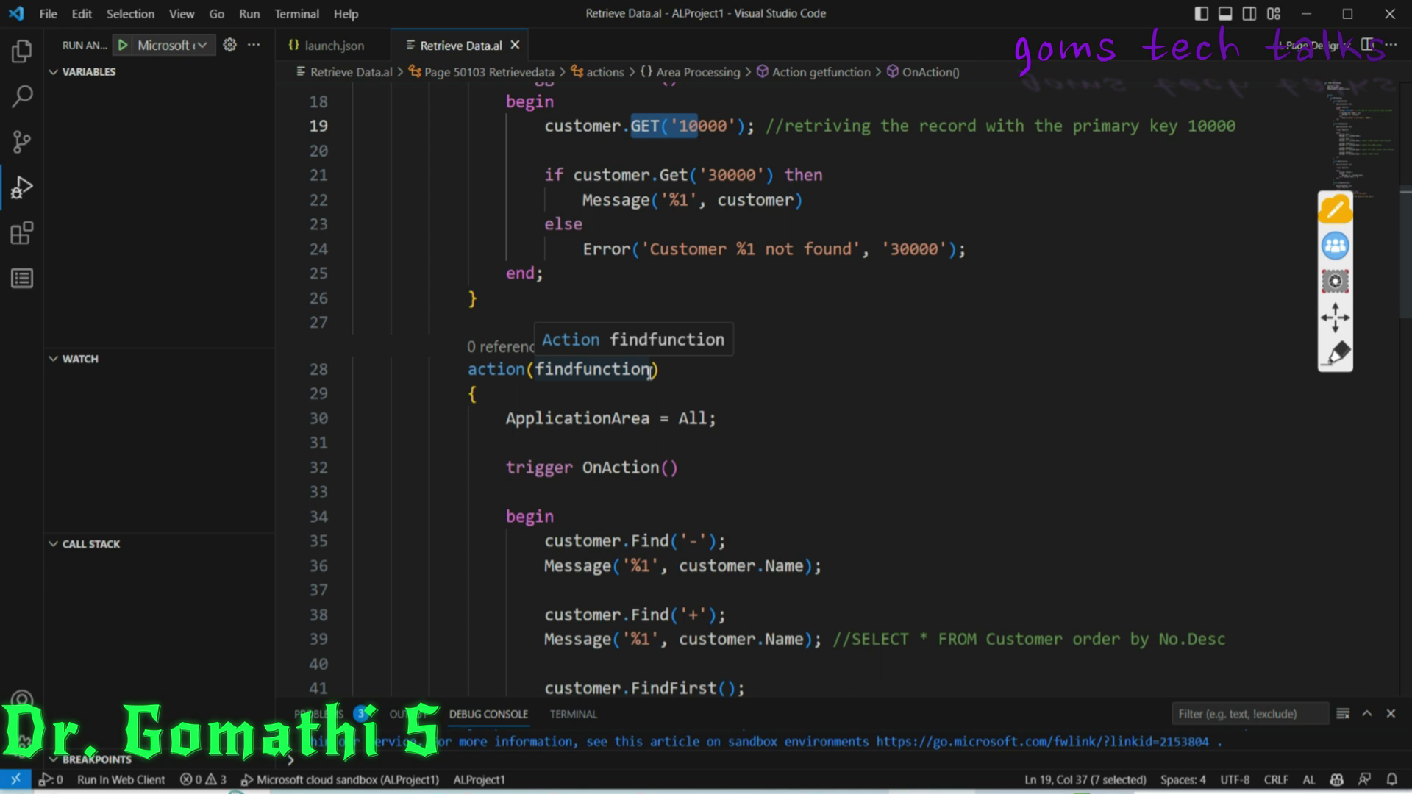
- Turn on the red annotation pen and write an underlined 'P-K' note beside the Get example
left_click(1338, 356)
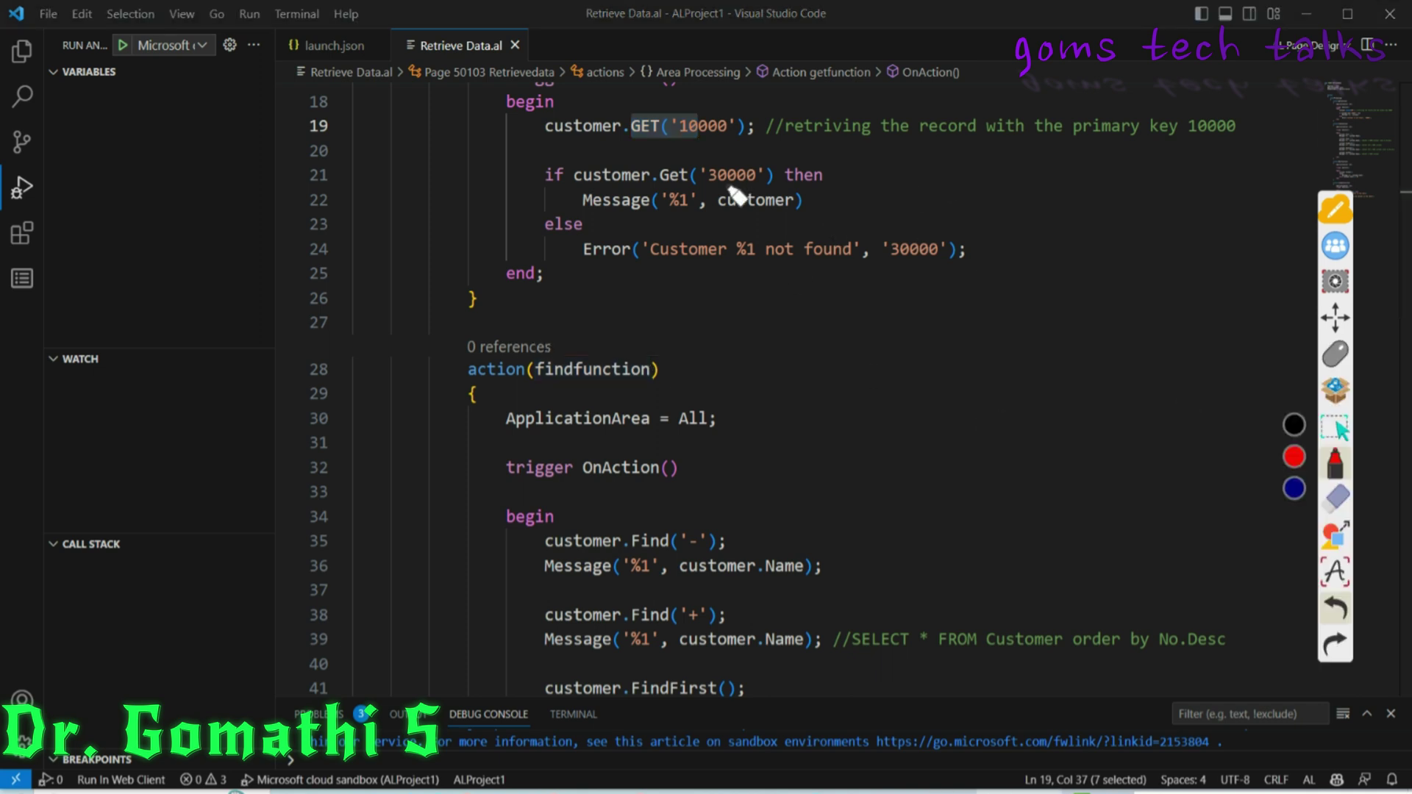
mouse_move(914, 152)
left_mouse_down()
mouse_move(919, 213)
mouse_move(918, 193)
mouse_move(980, 214)
left_mouse_up()
left_click_drag(1015, 159, 1019, 206)
left_click_drag(928, 228, 1036, 217)
left_click_drag(938, 249, 1041, 225)
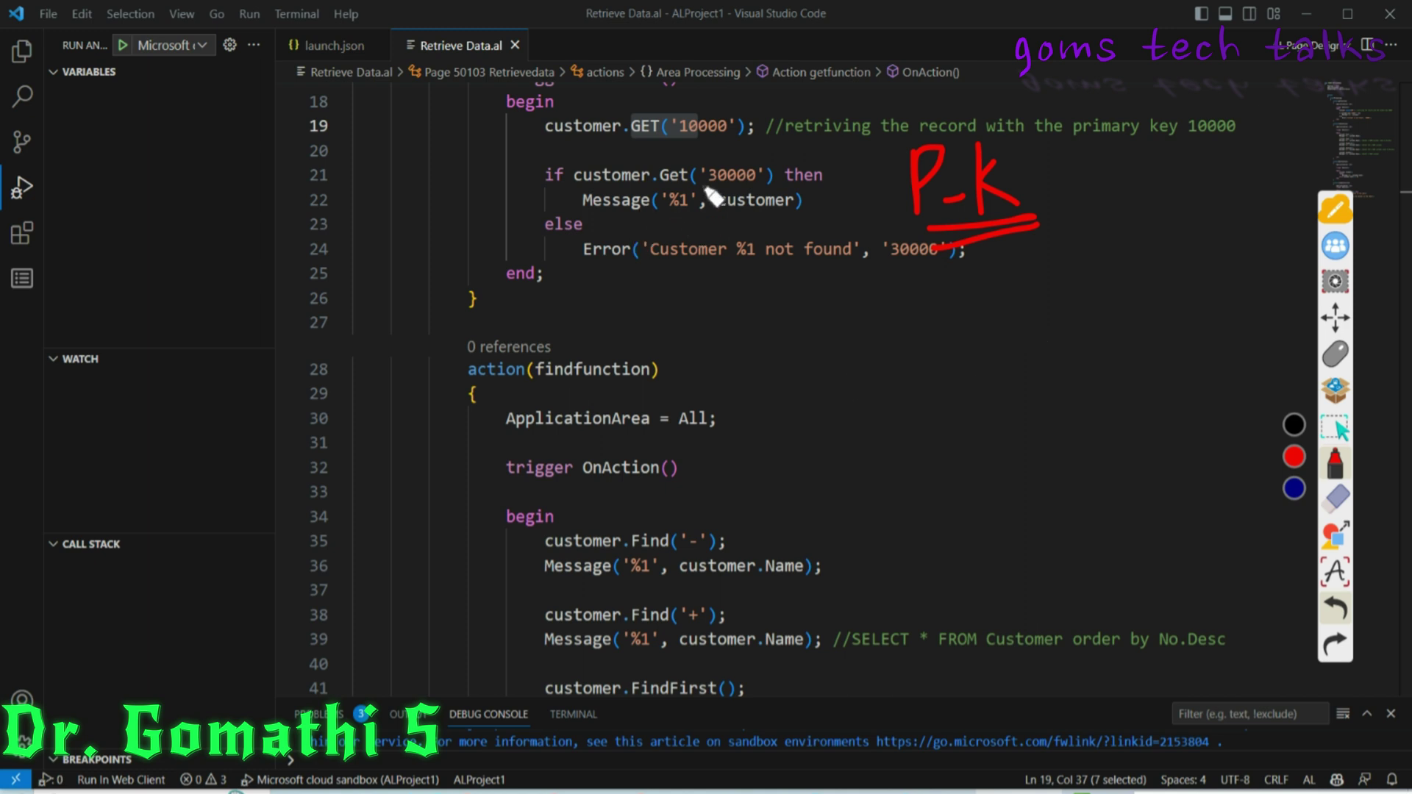
- Circle '30000' in the Get call and draw an arrow to an underlined result note
mouse_move(706, 194)
left_mouse_down()
mouse_move(681, 143)
mouse_move(706, 195)
left_mouse_up()
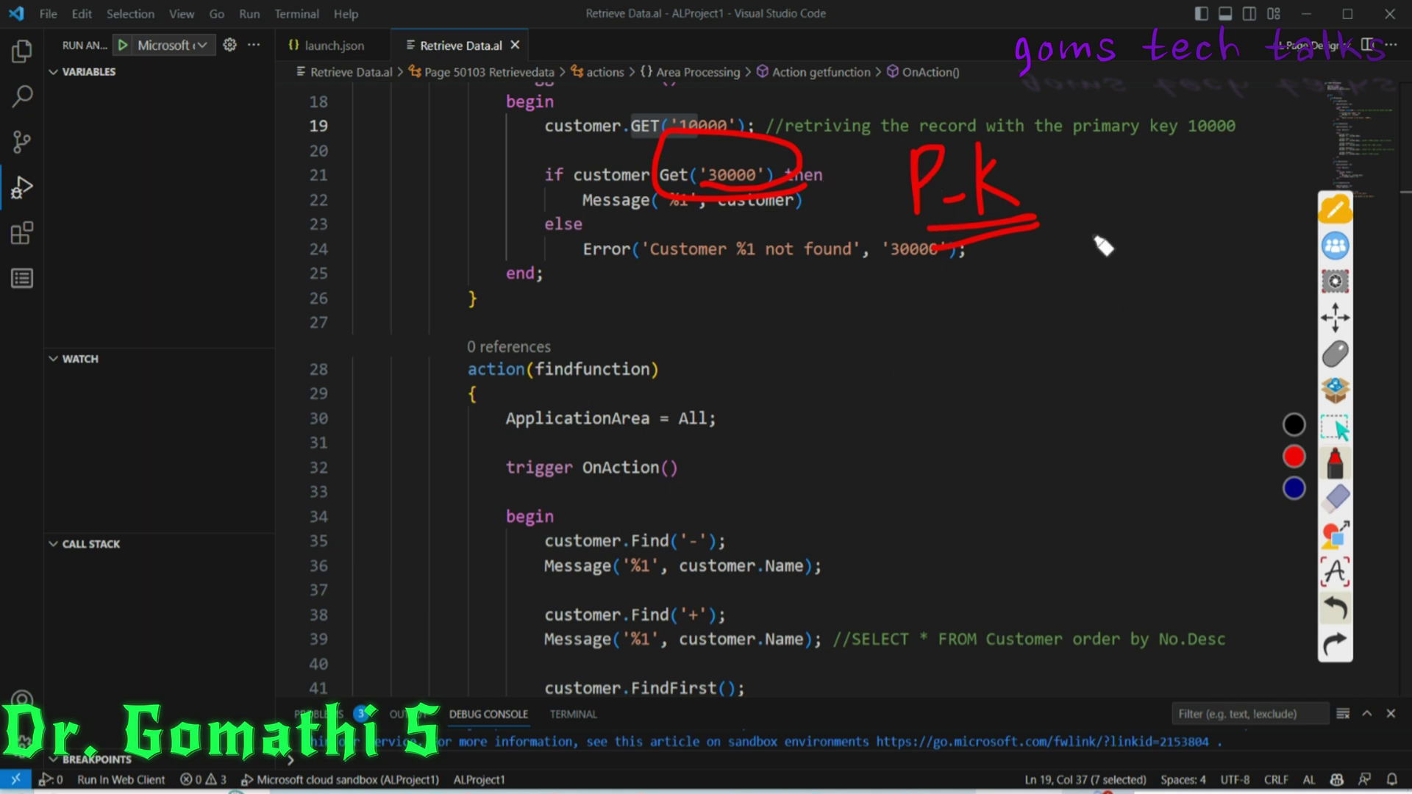
mouse_move(1043, 193)
left_mouse_down()
mouse_move(1141, 196)
mouse_move(1090, 224)
left_mouse_up()
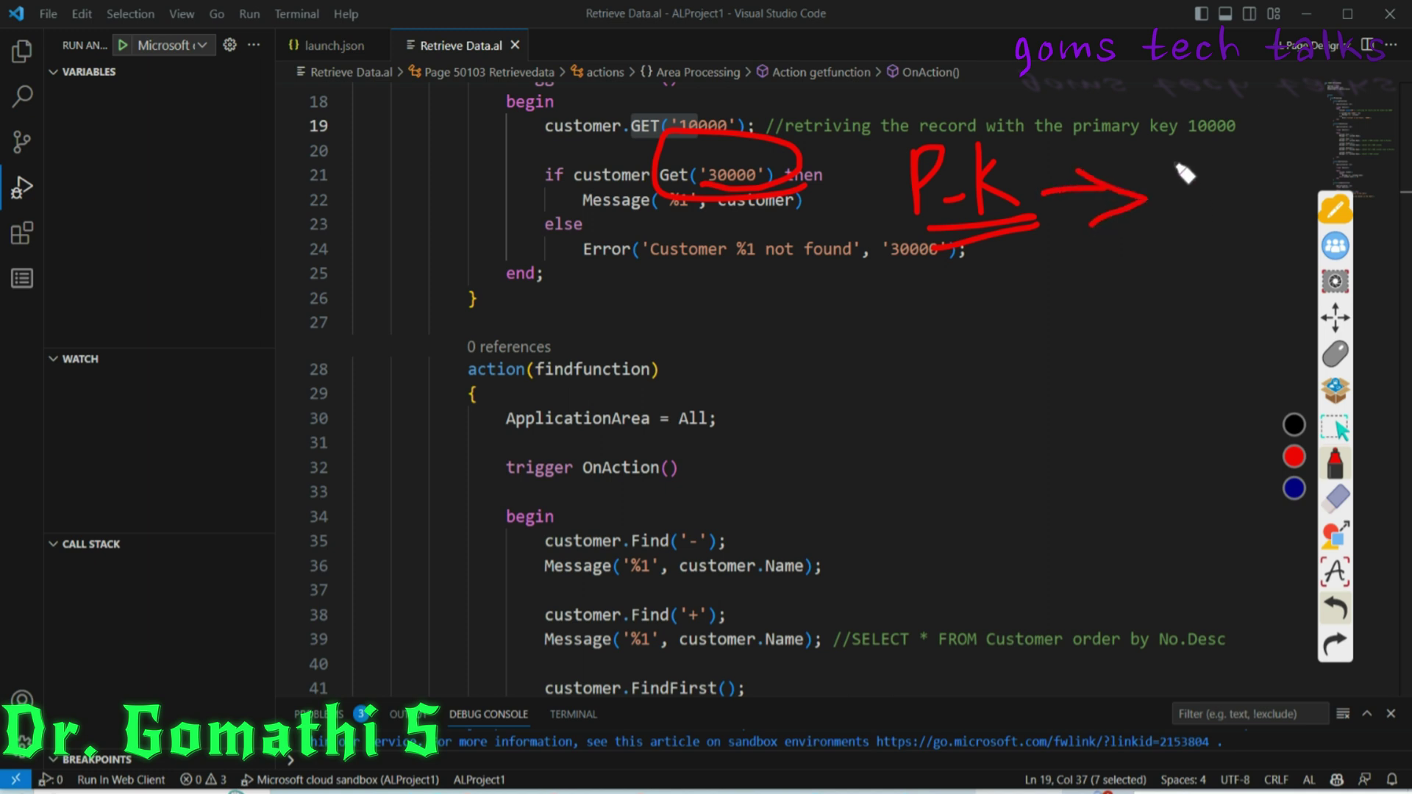
left_click_drag(1176, 151, 1179, 243)
mouse_move(1227, 165)
left_mouse_down()
mouse_move(1210, 221)
mouse_move(1295, 188)
left_mouse_up()
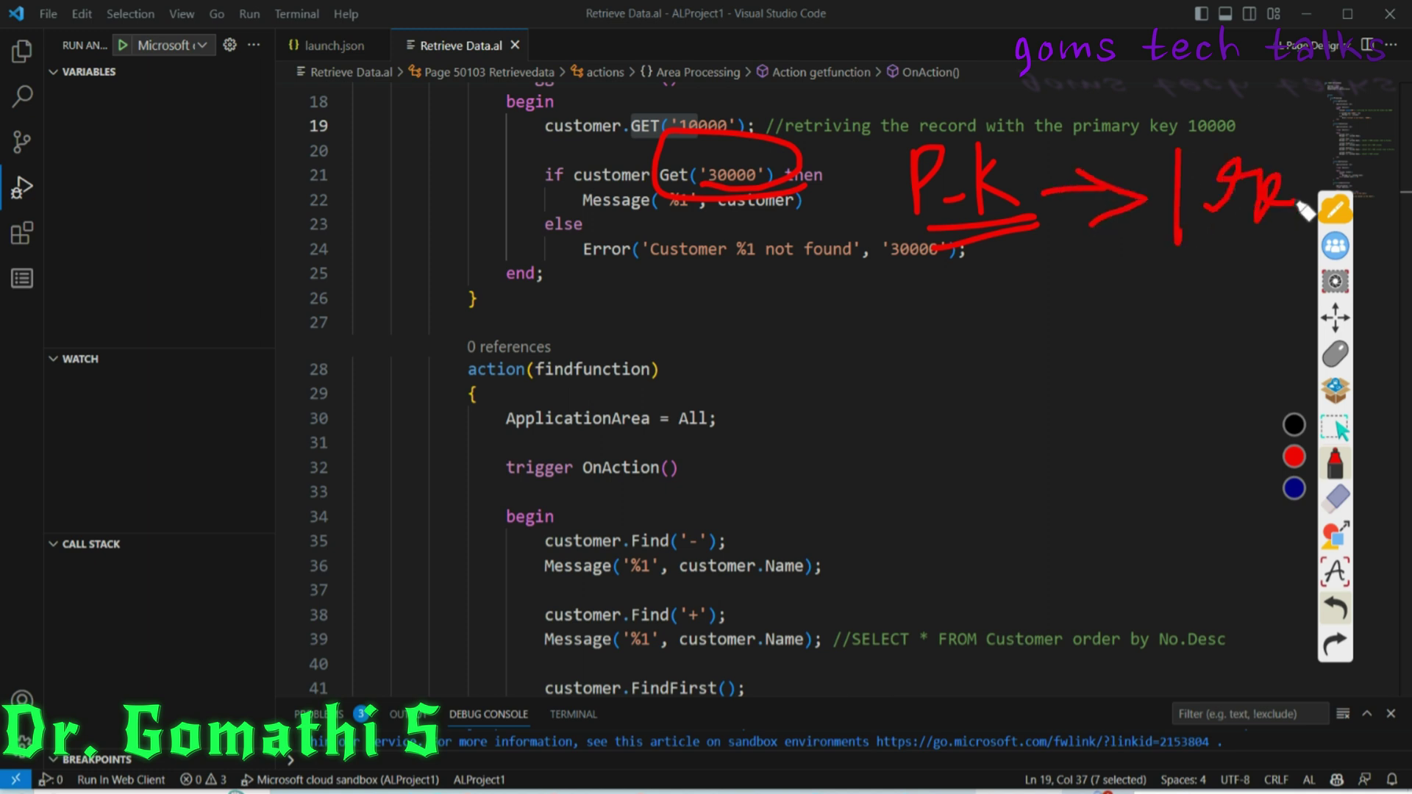
left_click_drag(1185, 247, 1311, 227)
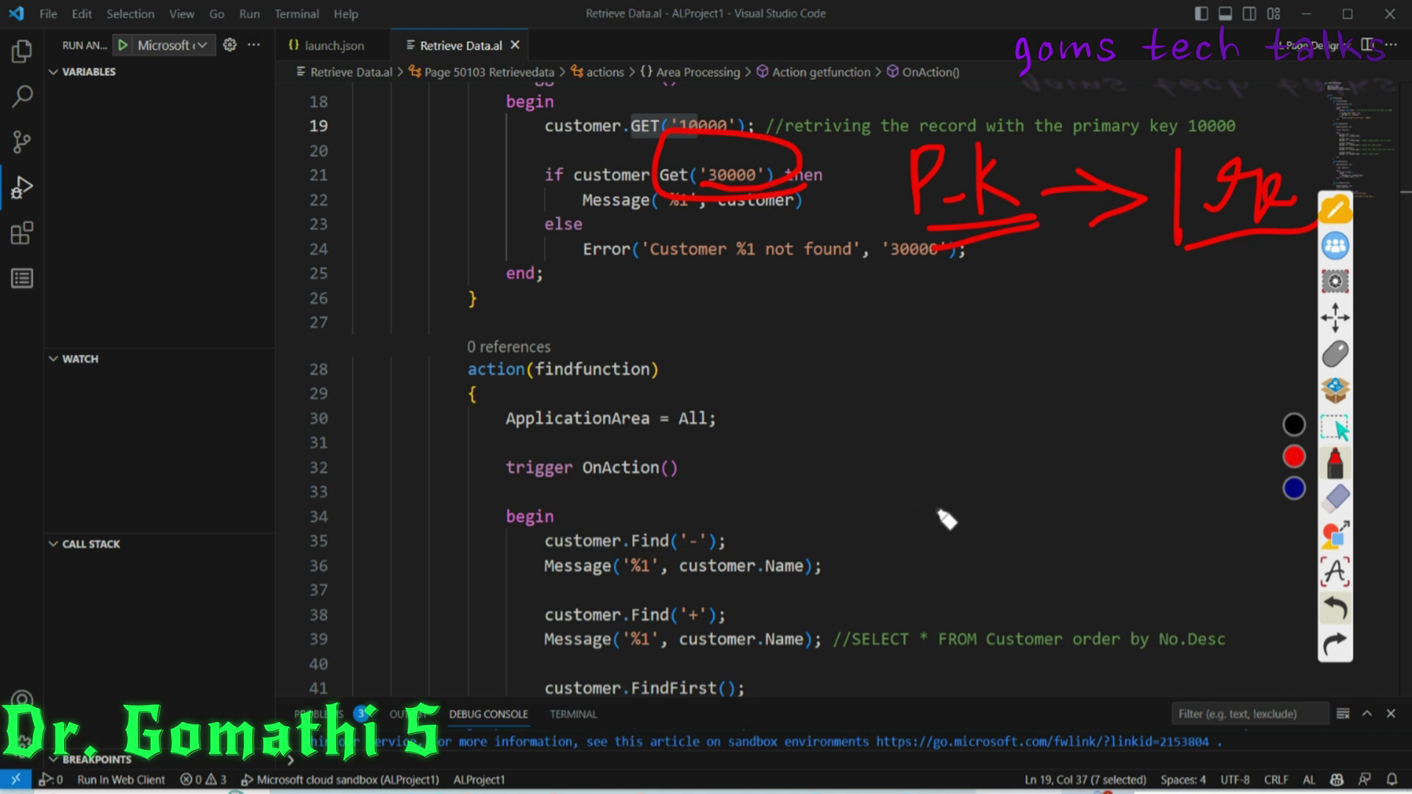
- Handwrite 'Fetch Order' beside the findfunction action
mouse_move(934, 507)
left_mouse_down()
mouse_move(971, 463)
mouse_move(1057, 462)
mouse_move(1130, 486)
mouse_move(1177, 545)
mouse_move(1200, 527)
left_mouse_up()
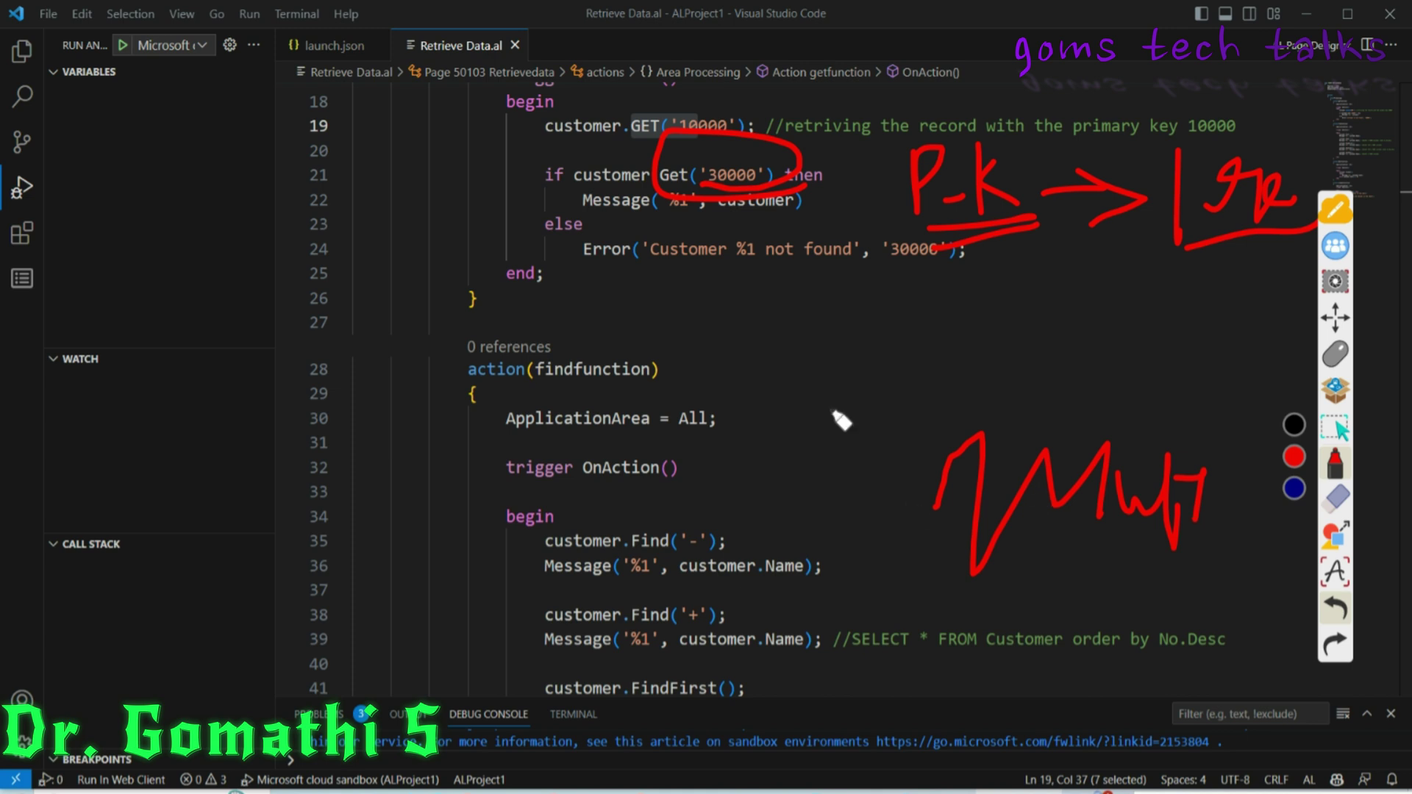
mouse_move(801, 355)
left_mouse_down()
mouse_move(781, 449)
mouse_move(838, 426)
mouse_move(851, 378)
mouse_move(882, 394)
left_mouse_up()
mouse_move(896, 335)
left_mouse_down()
mouse_move(920, 394)
mouse_move(1017, 397)
left_mouse_up()
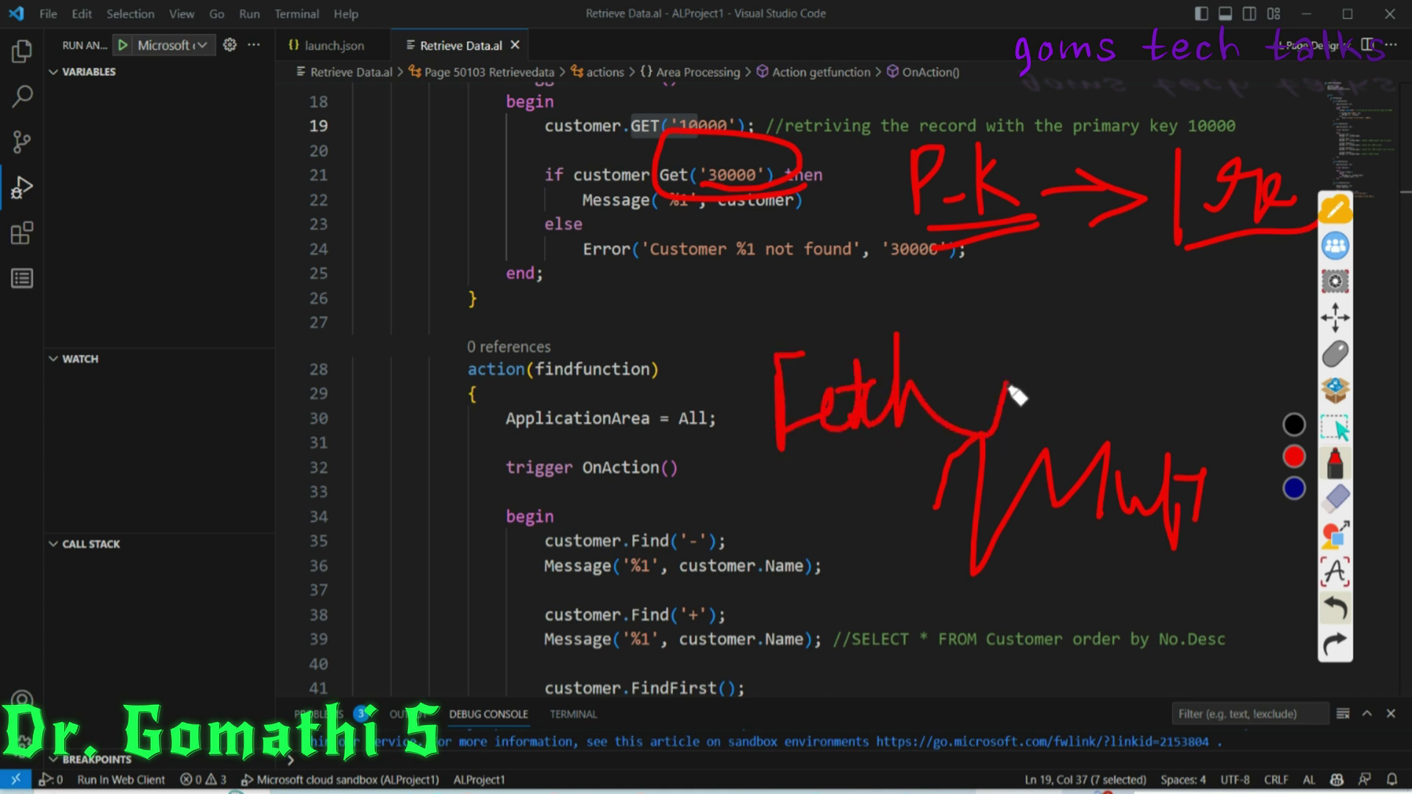
mouse_move(882, 526)
left_mouse_down()
mouse_move(879, 460)
mouse_move(1008, 404)
mouse_move(1078, 404)
mouse_move(1094, 441)
left_mouse_up()
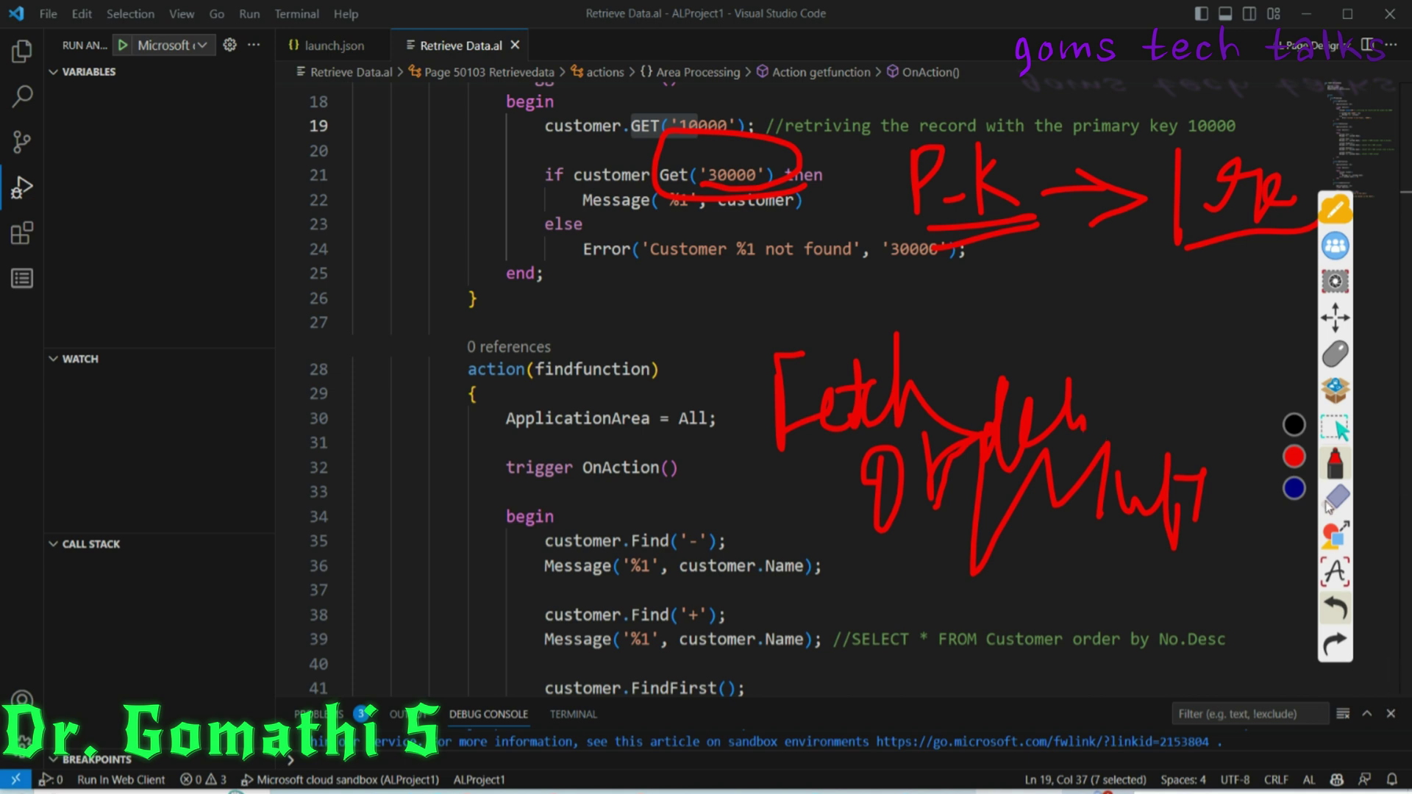
key("Delete")
left_click(1336, 354)
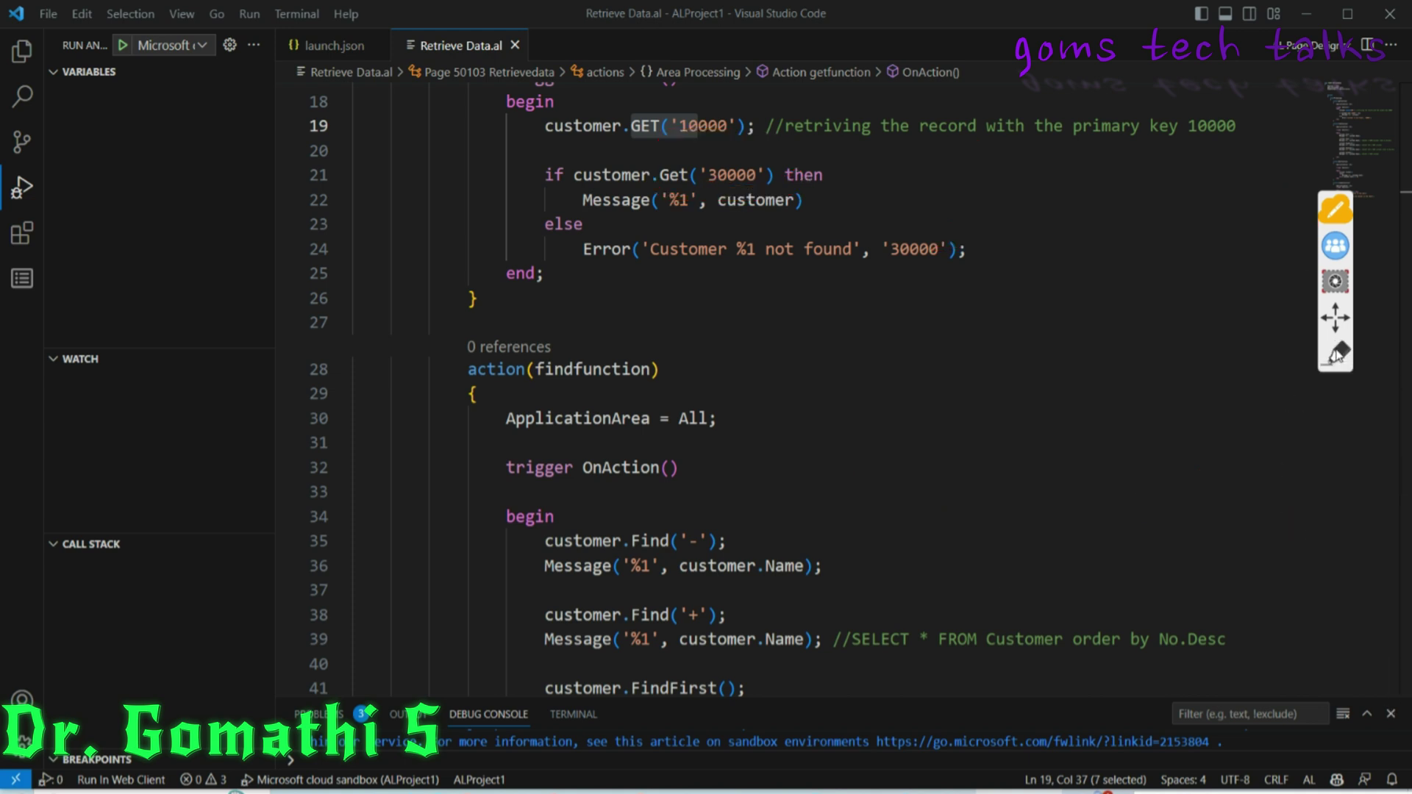
left_click(1336, 357)
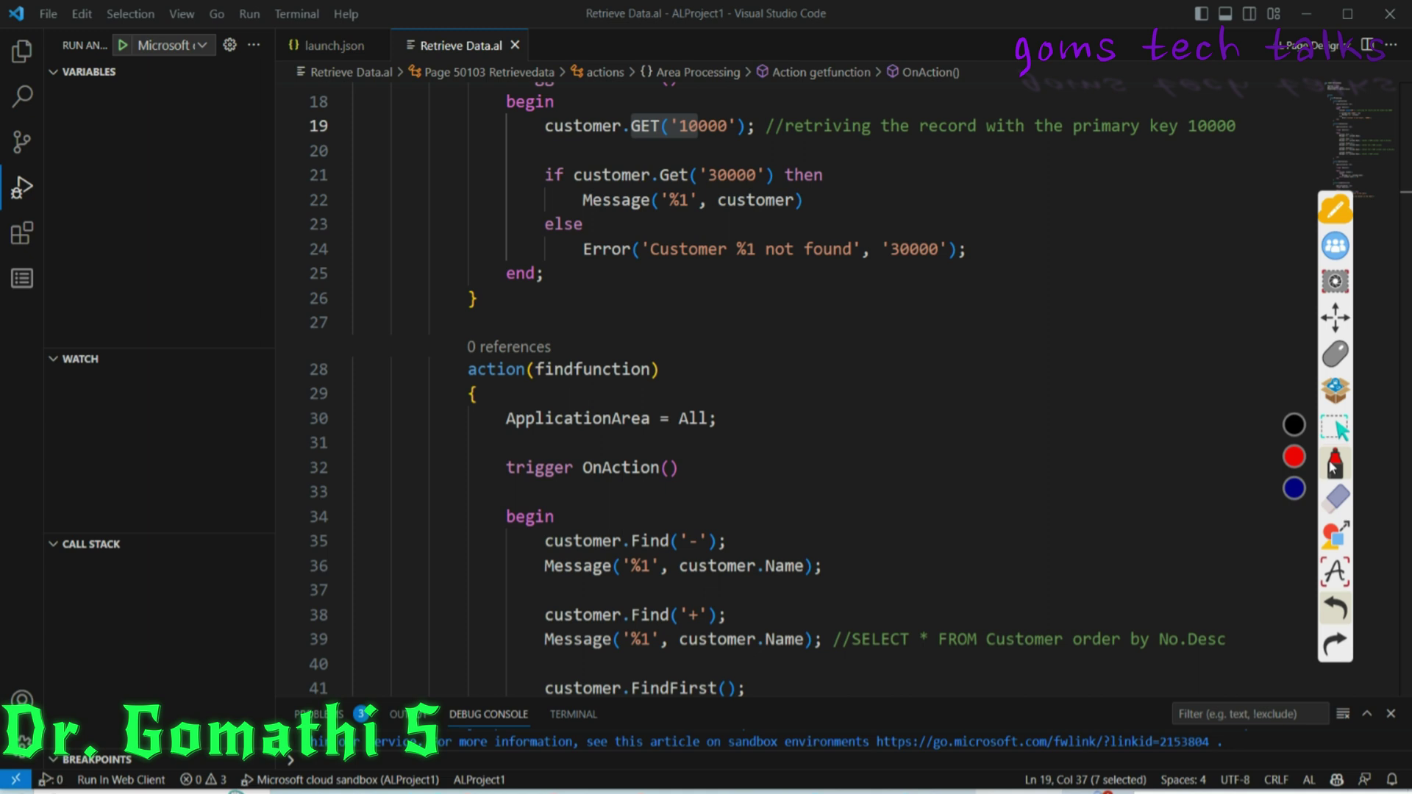
left_click(1333, 467)
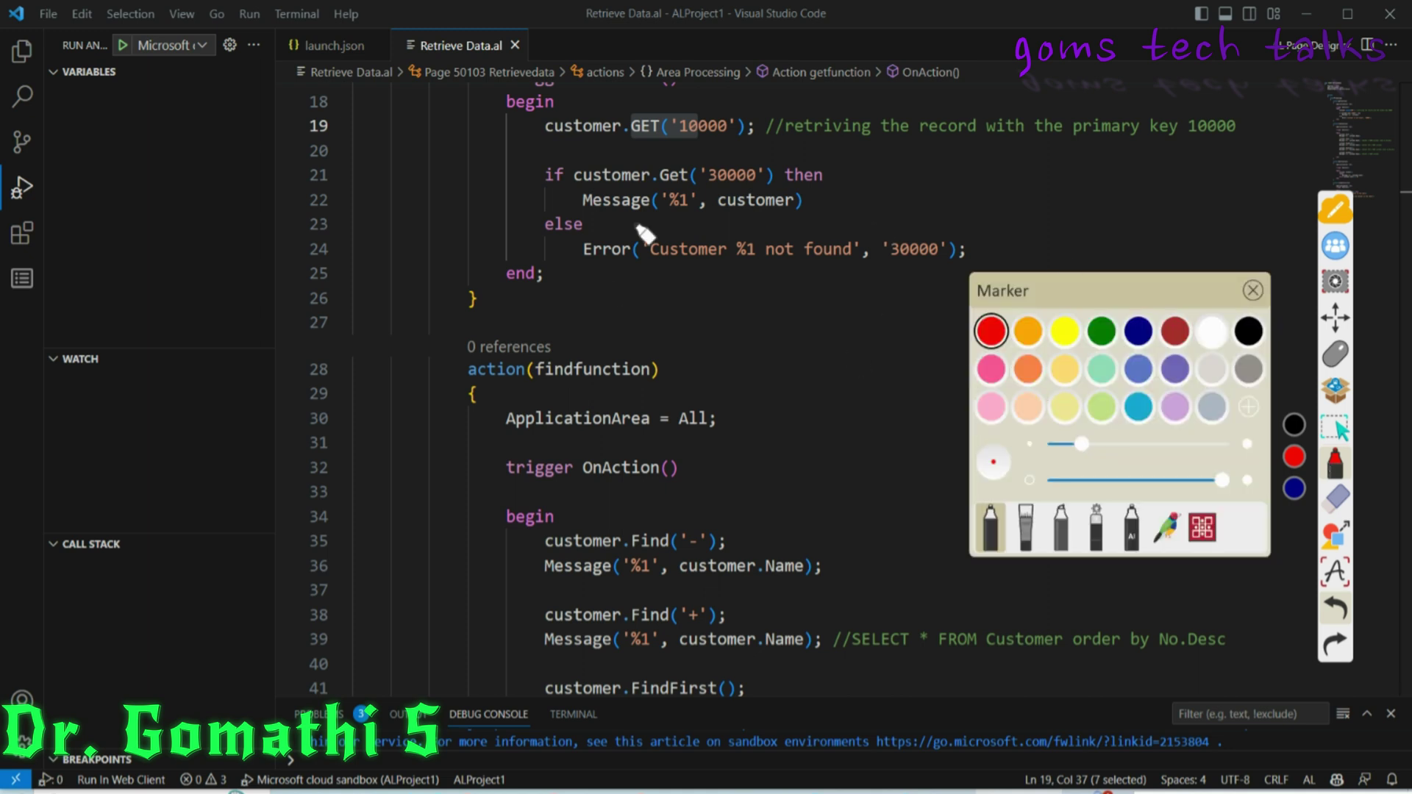
mouse_move(816, 193)
left_mouse_down()
mouse_move(919, 184)
mouse_move(912, 200)
left_mouse_up()
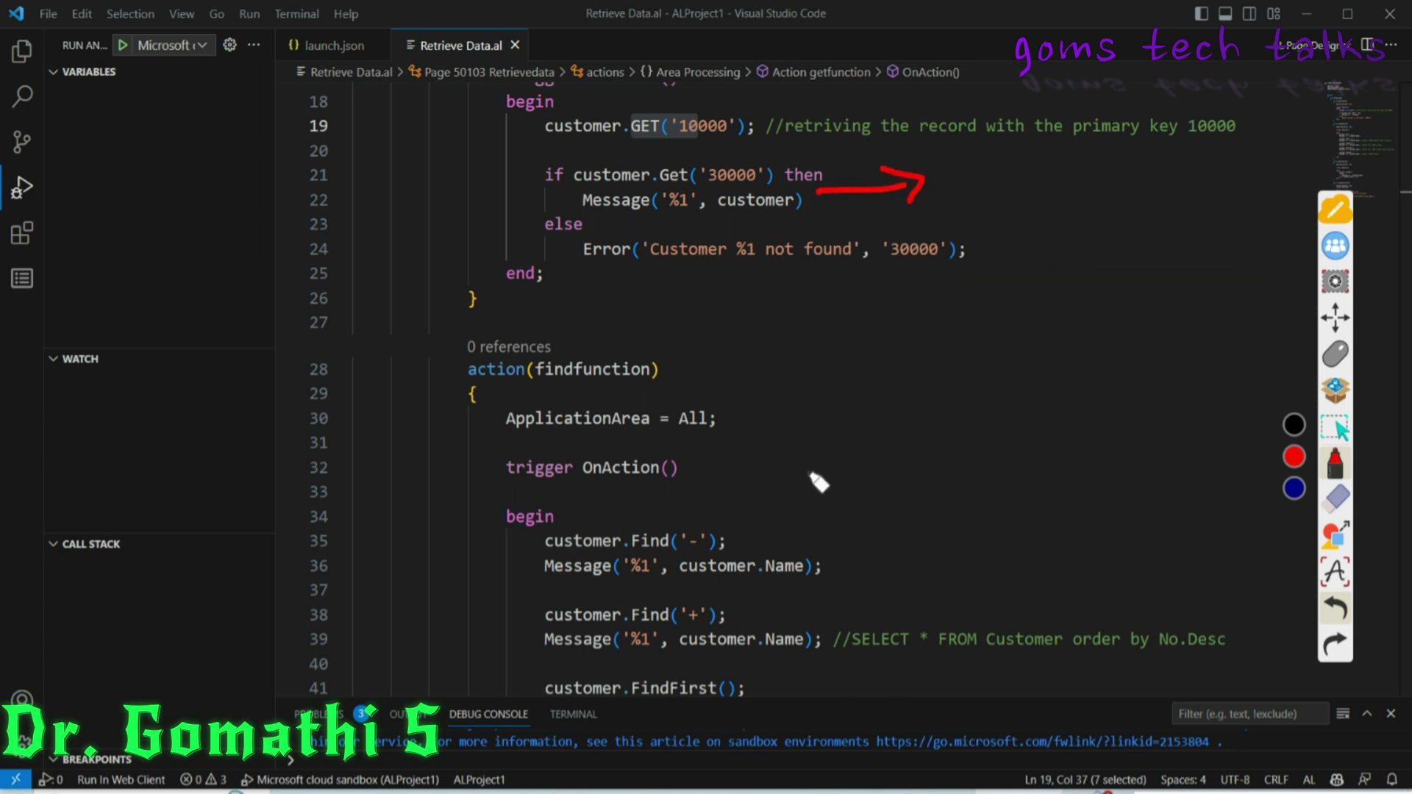
mouse_move(751, 514)
left_mouse_down()
mouse_move(805, 491)
mouse_move(794, 533)
left_mouse_up()
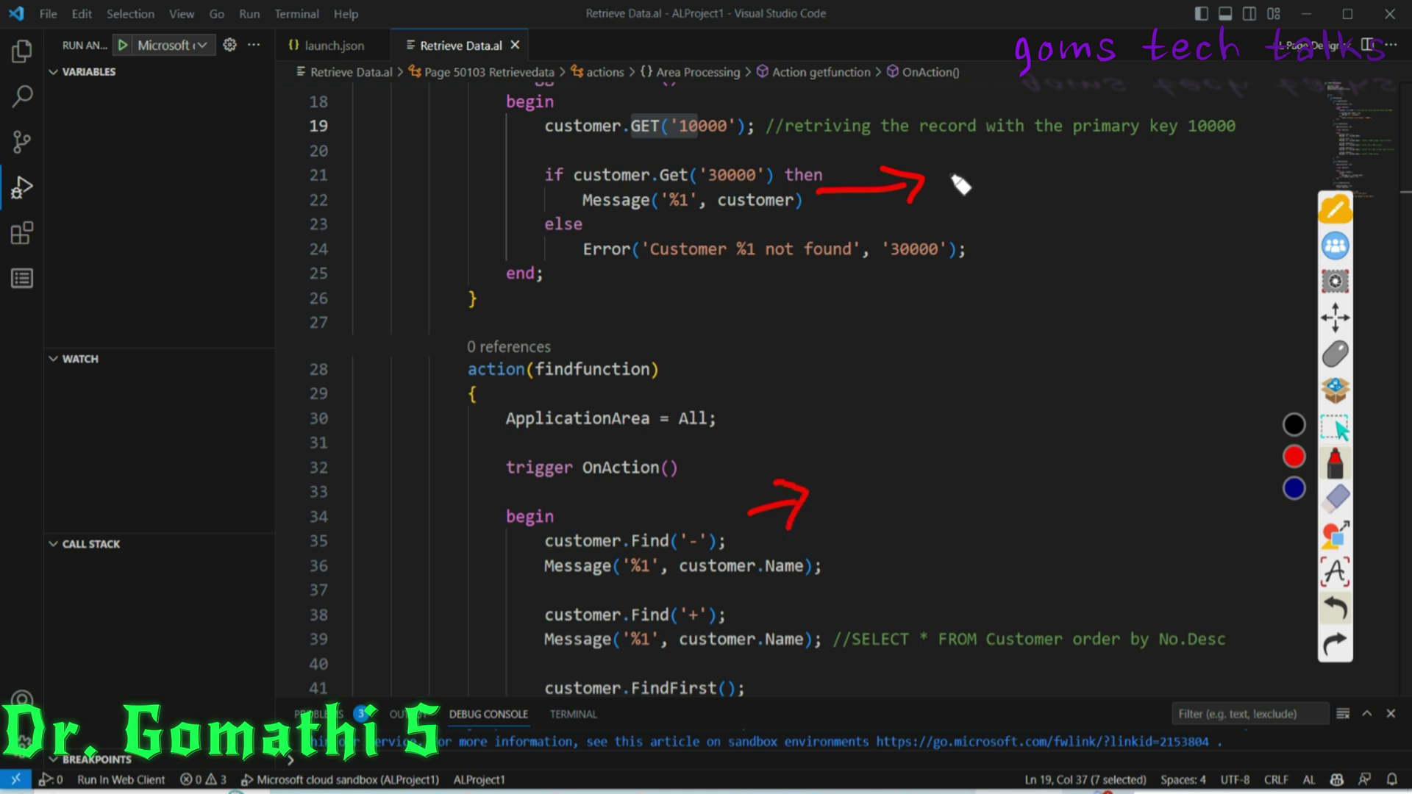
mouse_move(787, 254)
left_mouse_down()
mouse_move(988, 252)
mouse_move(1009, 236)
left_mouse_up()
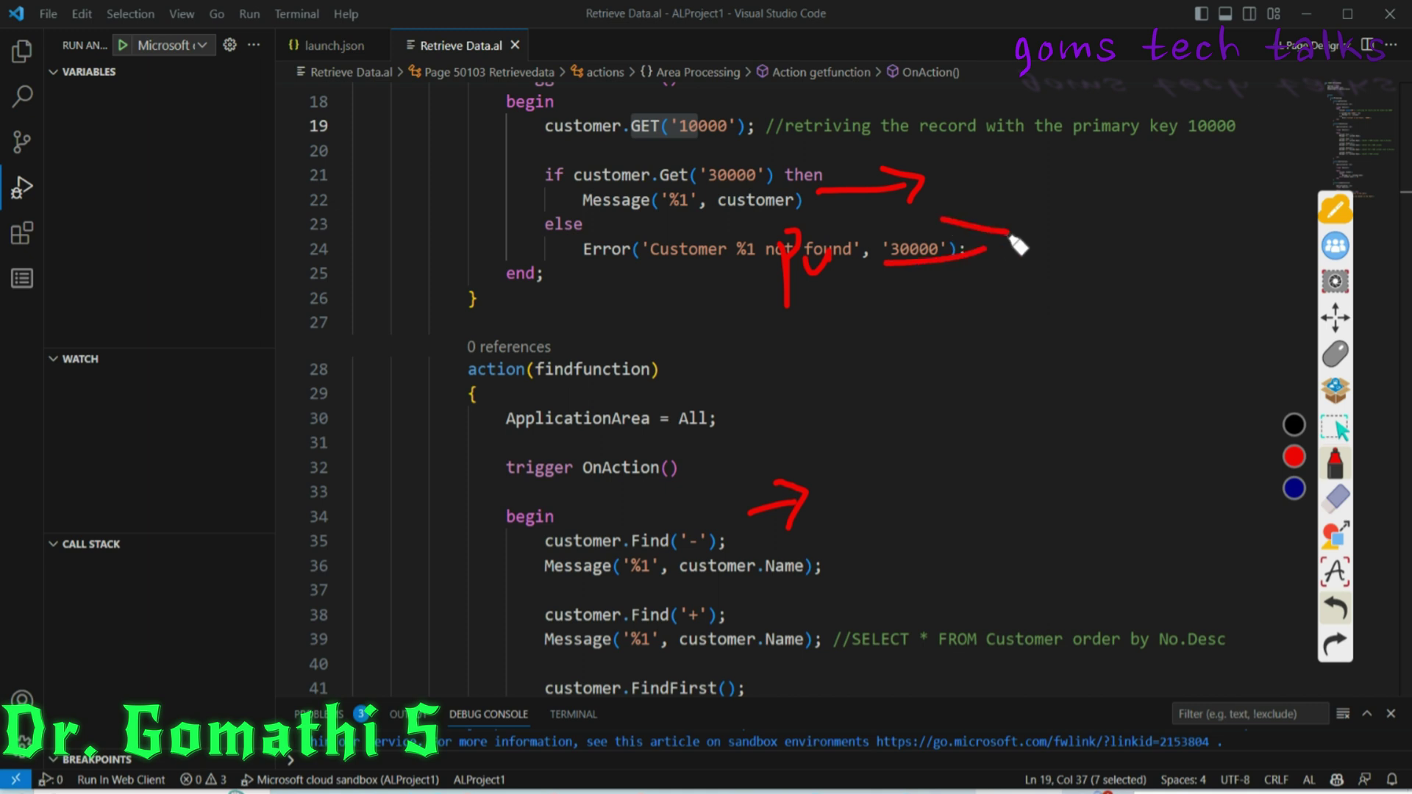
mouse_move(1012, 253)
left_mouse_down()
mouse_move(1059, 184)
mouse_move(1065, 254)
mouse_move(1100, 209)
mouse_move(1143, 305)
mouse_move(1210, 213)
left_mouse_up()
left_click(1061, 190)
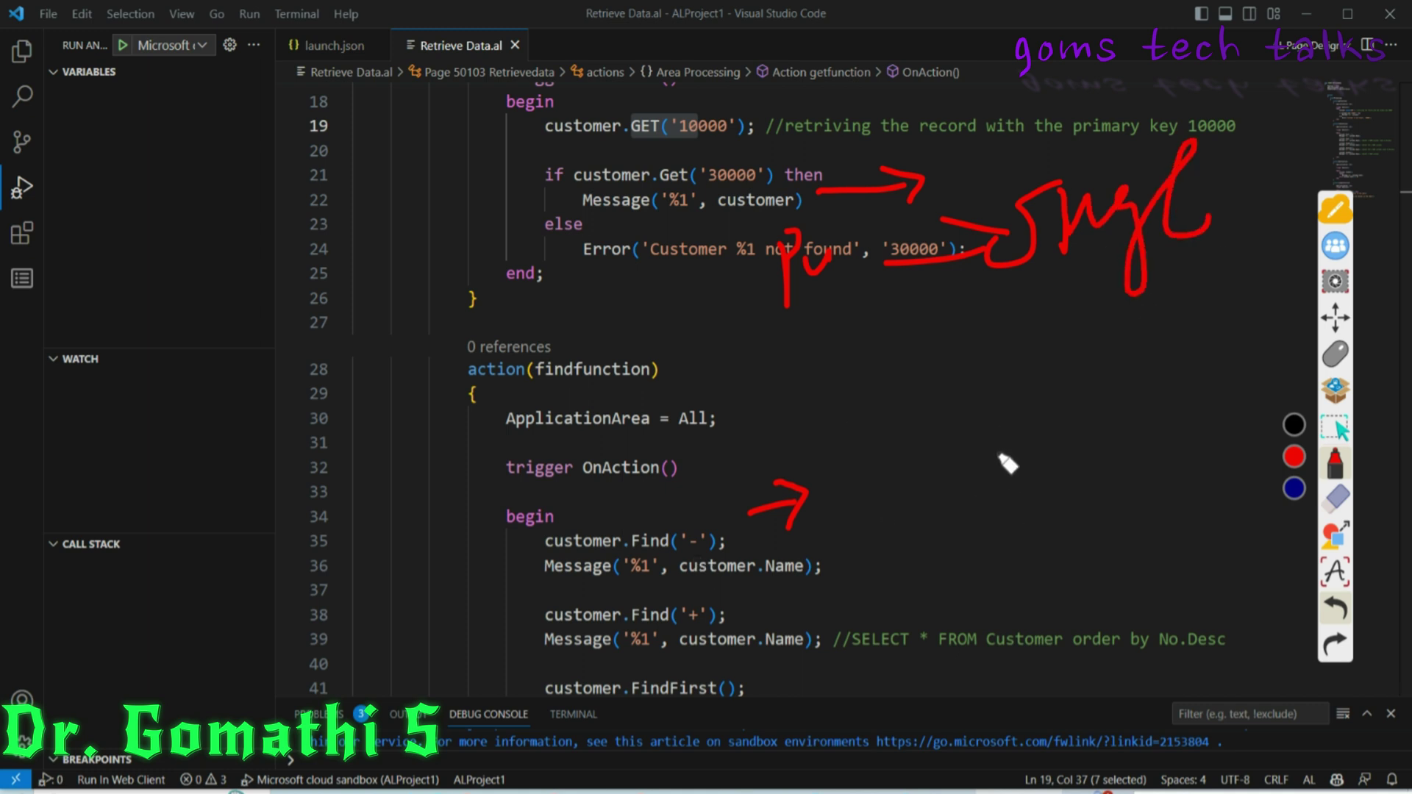
mouse_move(999, 521)
left_mouse_down()
mouse_move(1002, 485)
mouse_move(1038, 440)
mouse_move(1103, 479)
mouse_move(1214, 450)
mouse_move(1202, 410)
left_mouse_up()
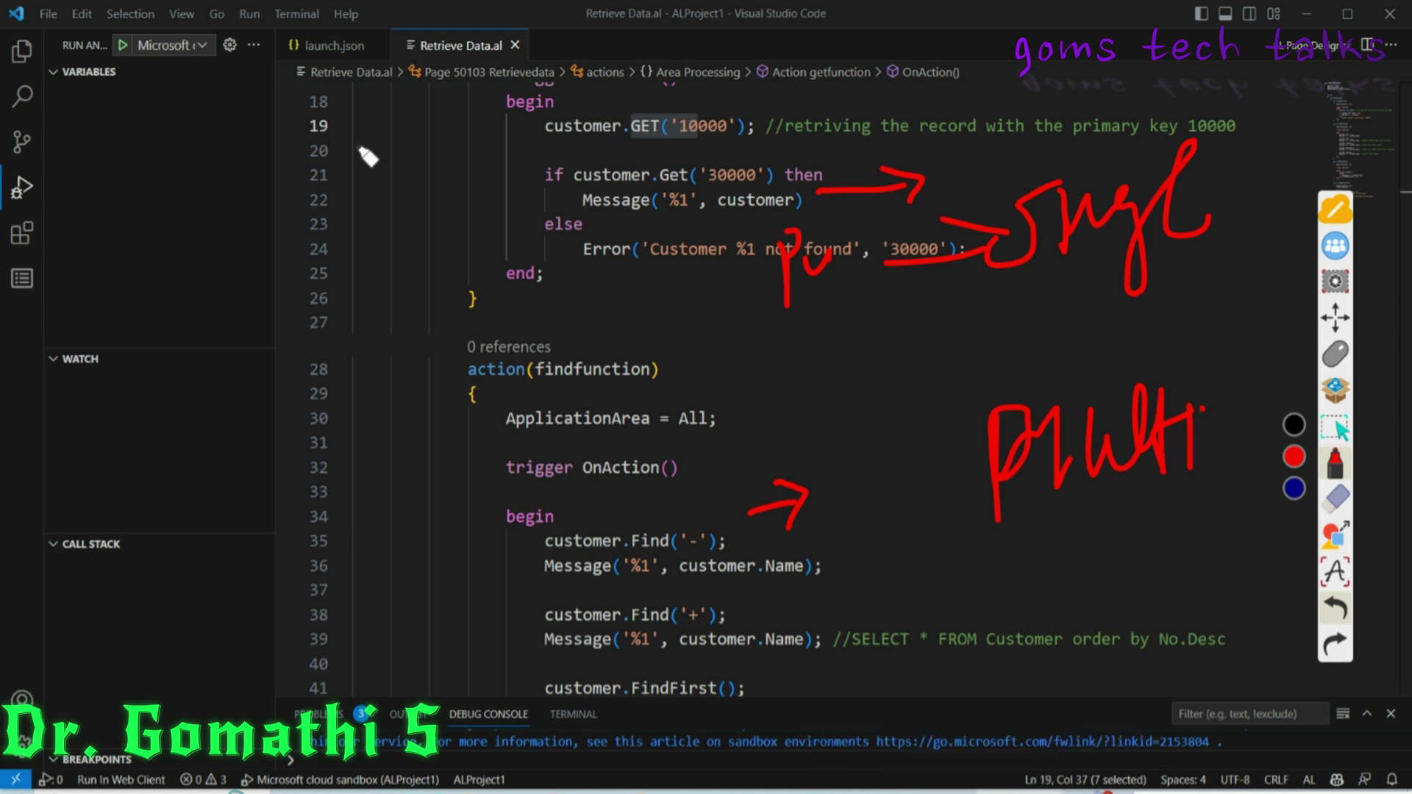
mouse_move(519, 242)
left_mouse_down()
mouse_move(548, 213)
mouse_move(666, 180)
mouse_move(750, 214)
mouse_move(745, 184)
left_mouse_up()
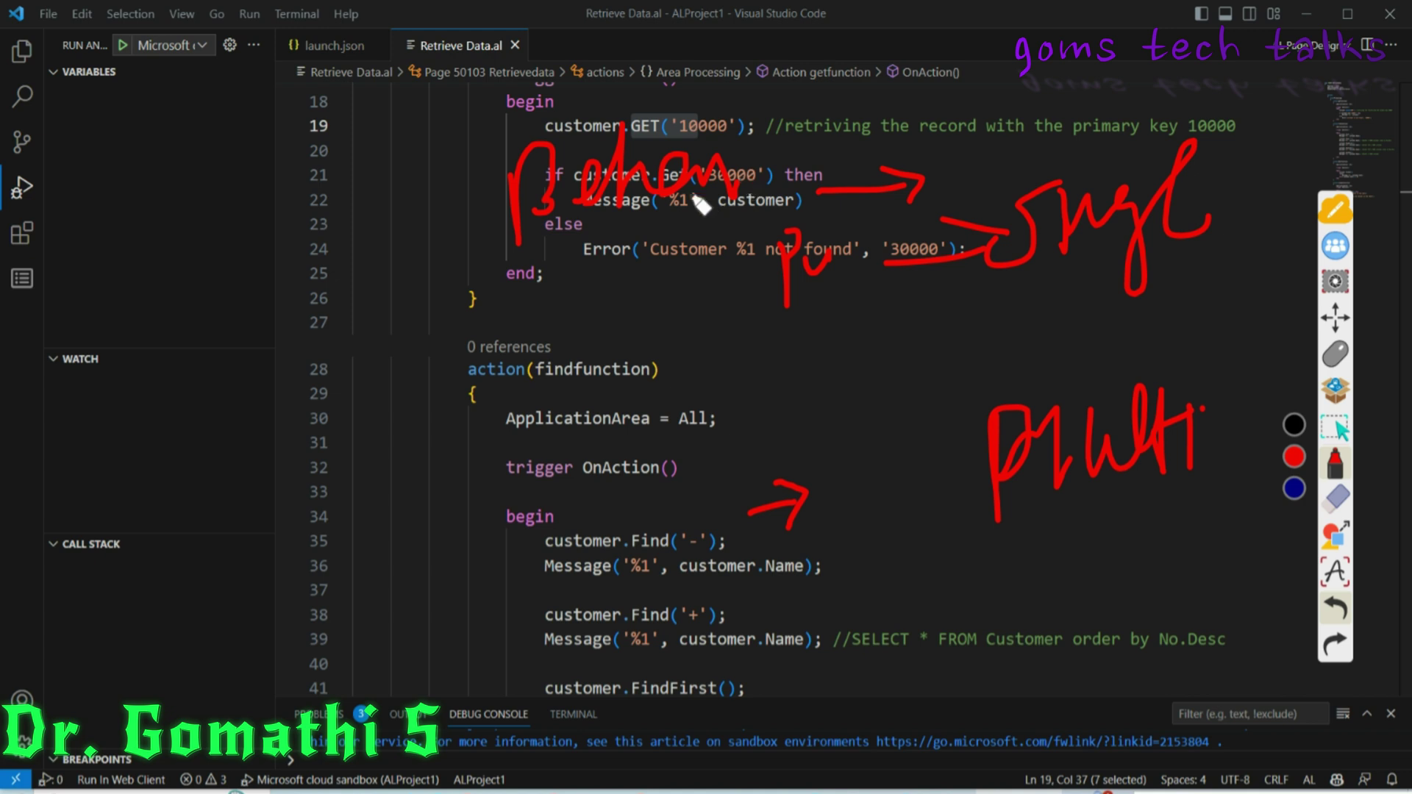
left_click_drag(658, 206, 767, 188)
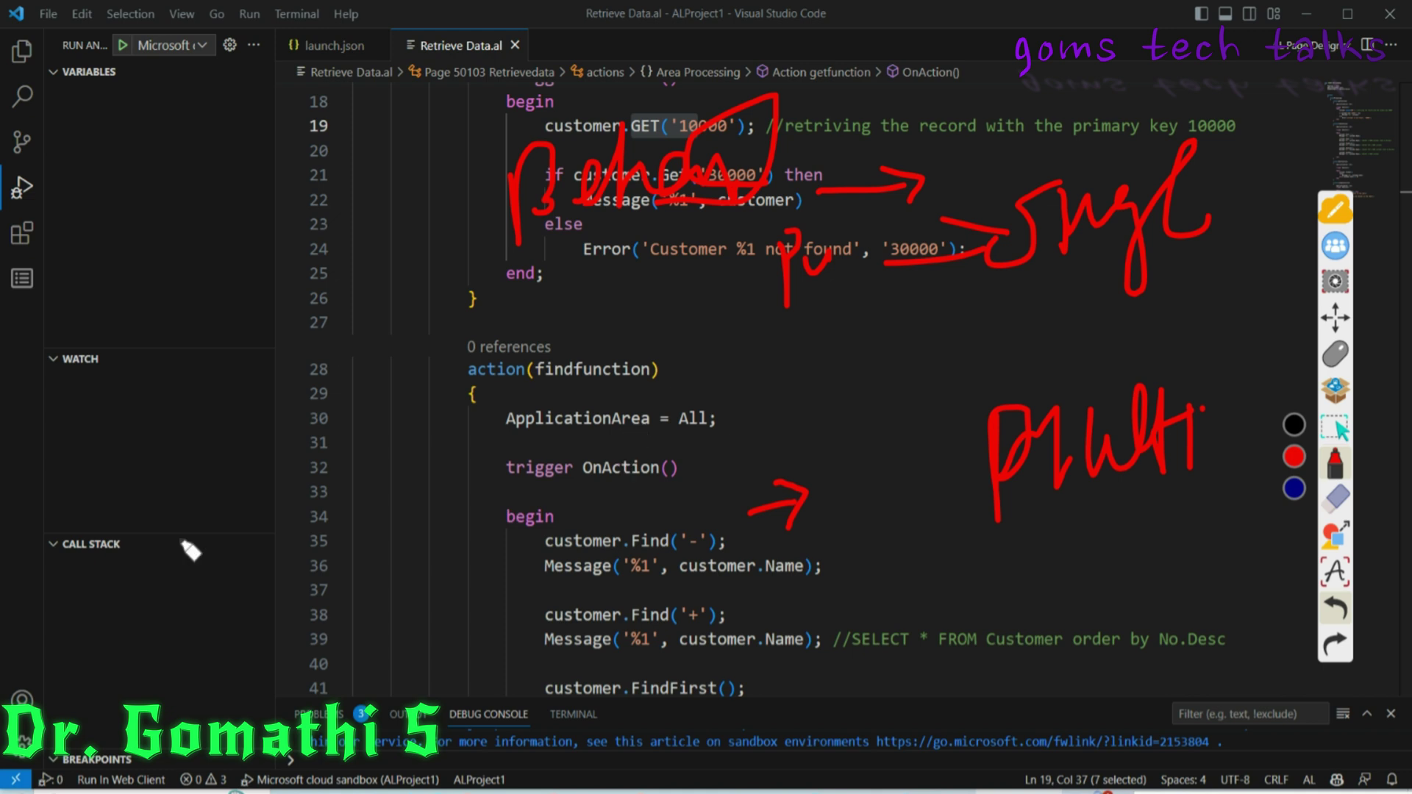
left_click(1335, 499)
left_click(1296, 525)
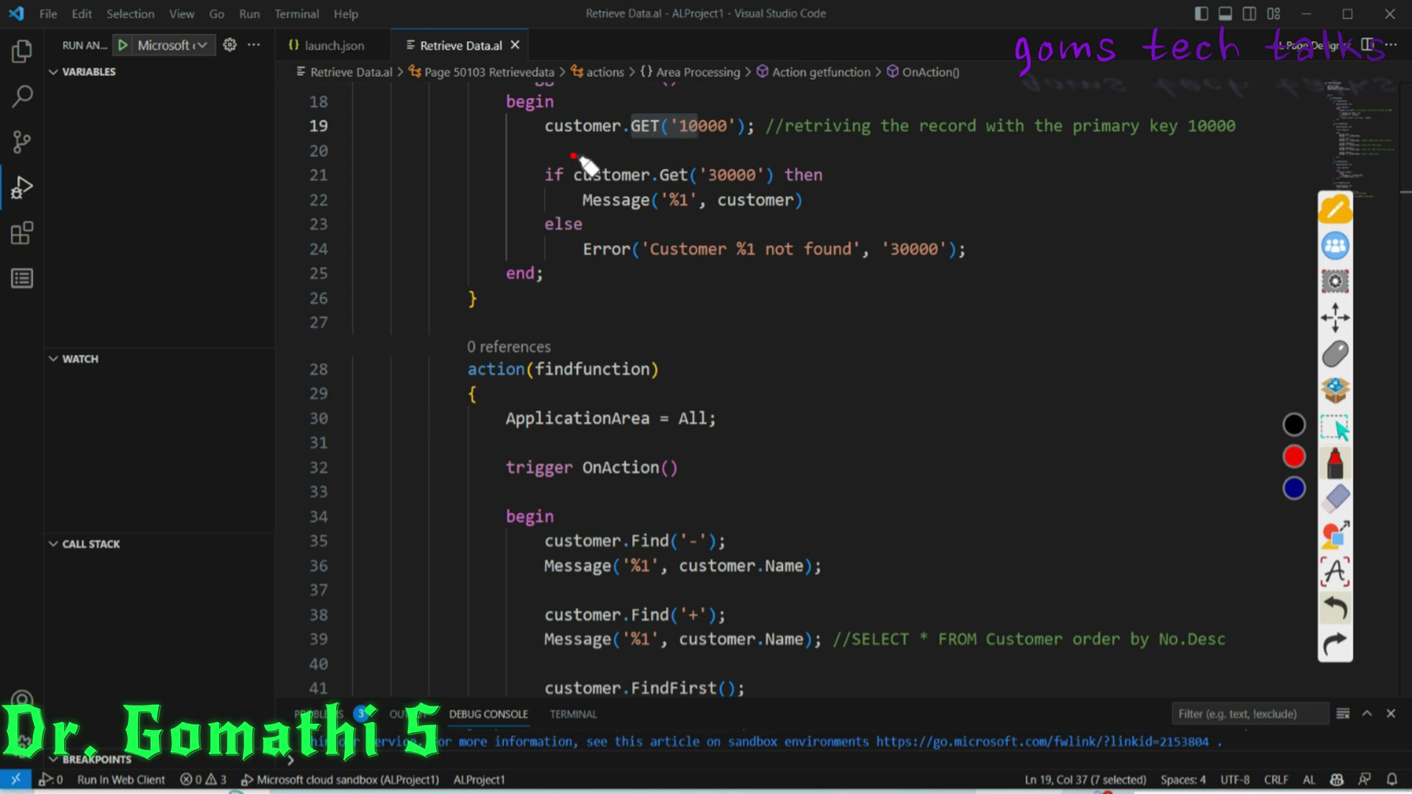
- Underline GET('10000') and circle the Find action's lines, then erase all ink
left_click_drag(572, 156, 699, 143)
mouse_move(629, 506)
left_mouse_down()
mouse_move(581, 533)
mouse_move(699, 541)
left_mouse_up()
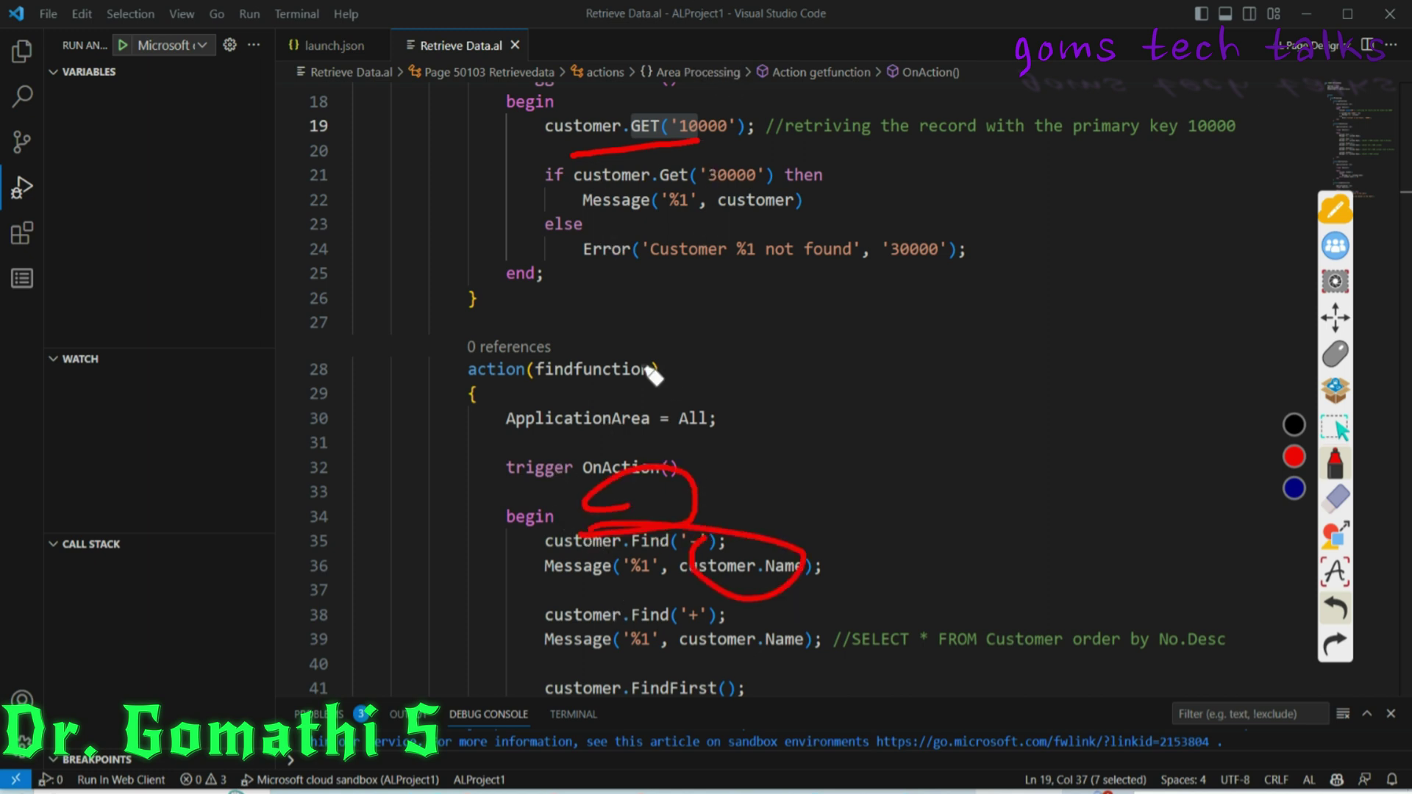
left_click_drag(912, 50, 856, 219)
left_click(1336, 498)
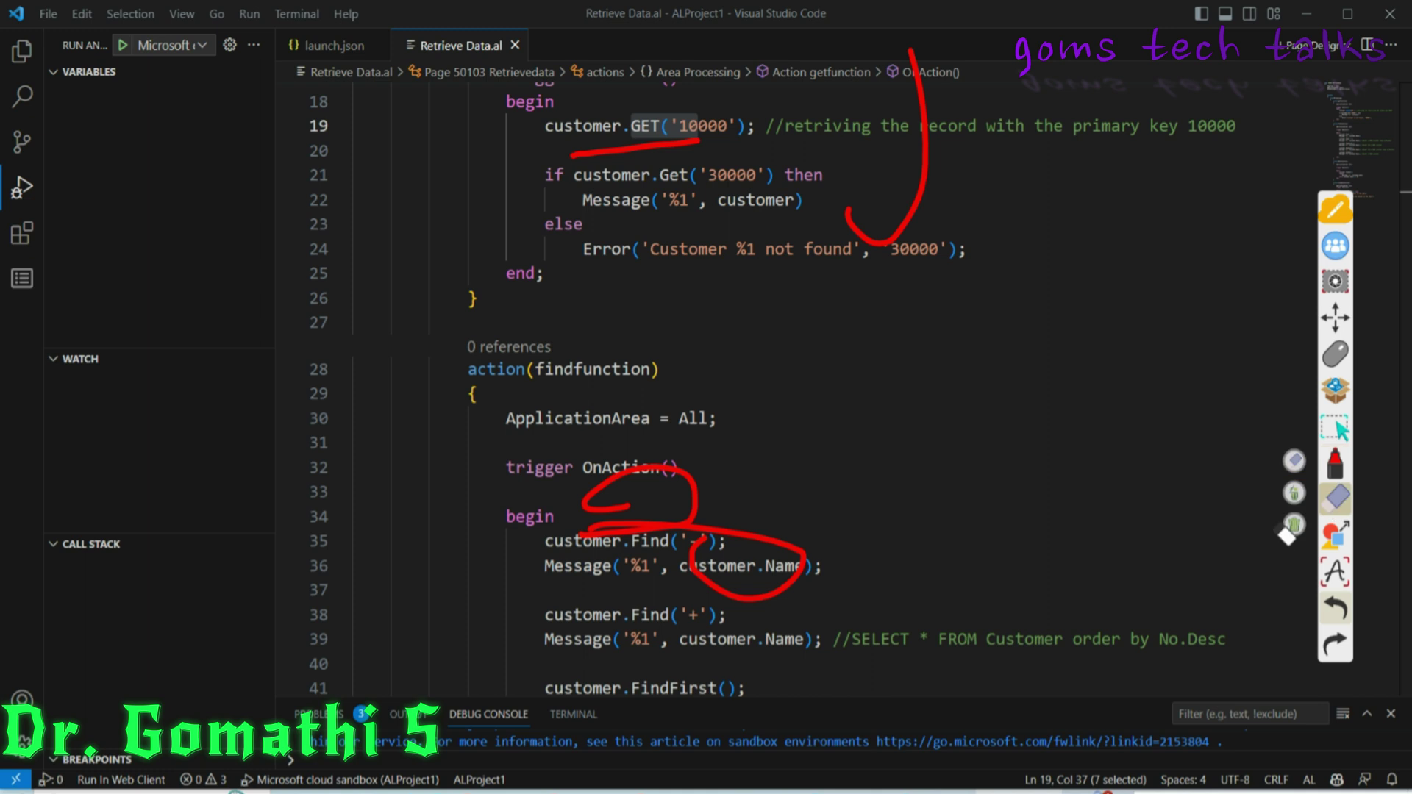
left_click(1293, 525)
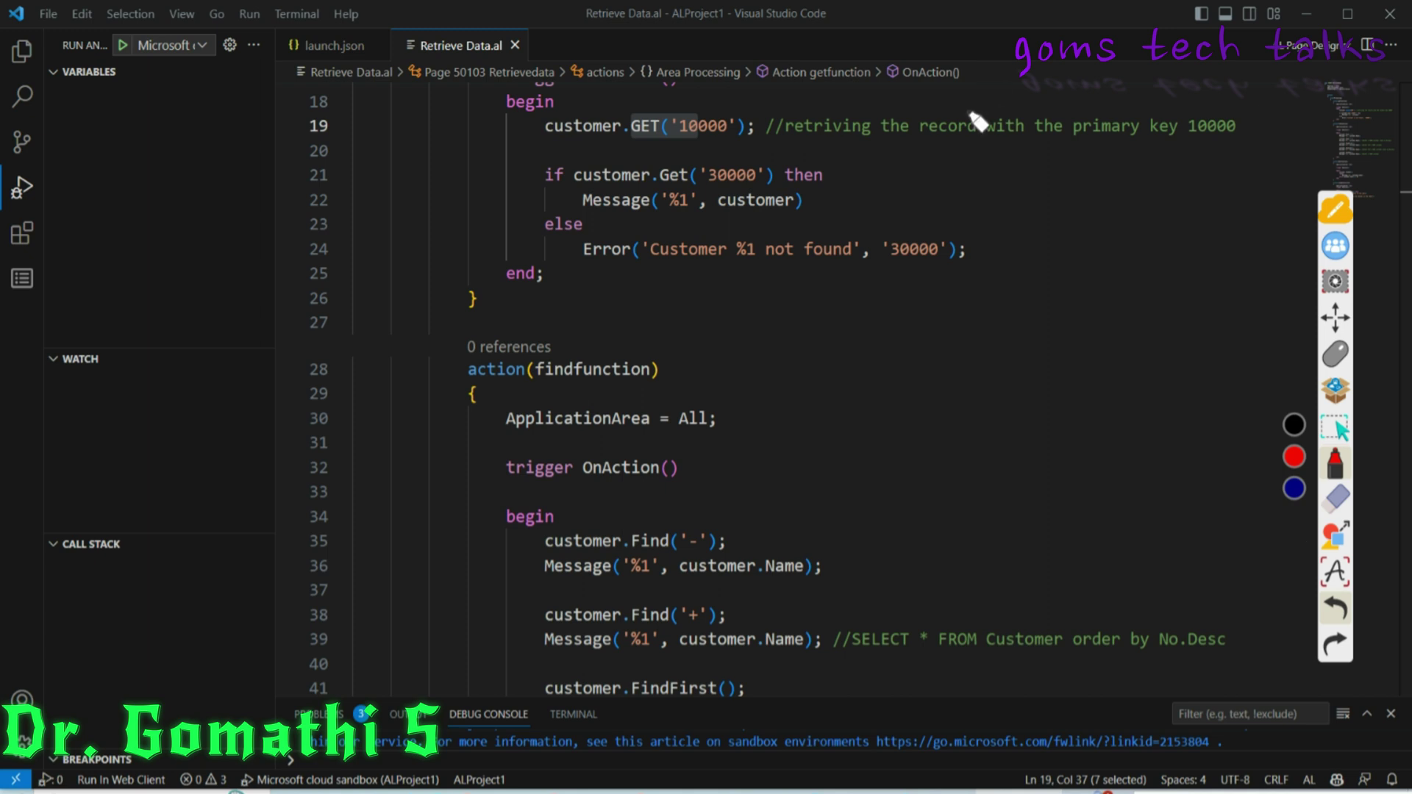
- Underline the Get('30000') Message line and Find trigger, erase them, and hide the drawing tools
left_click_drag(584, 215, 1067, 210)
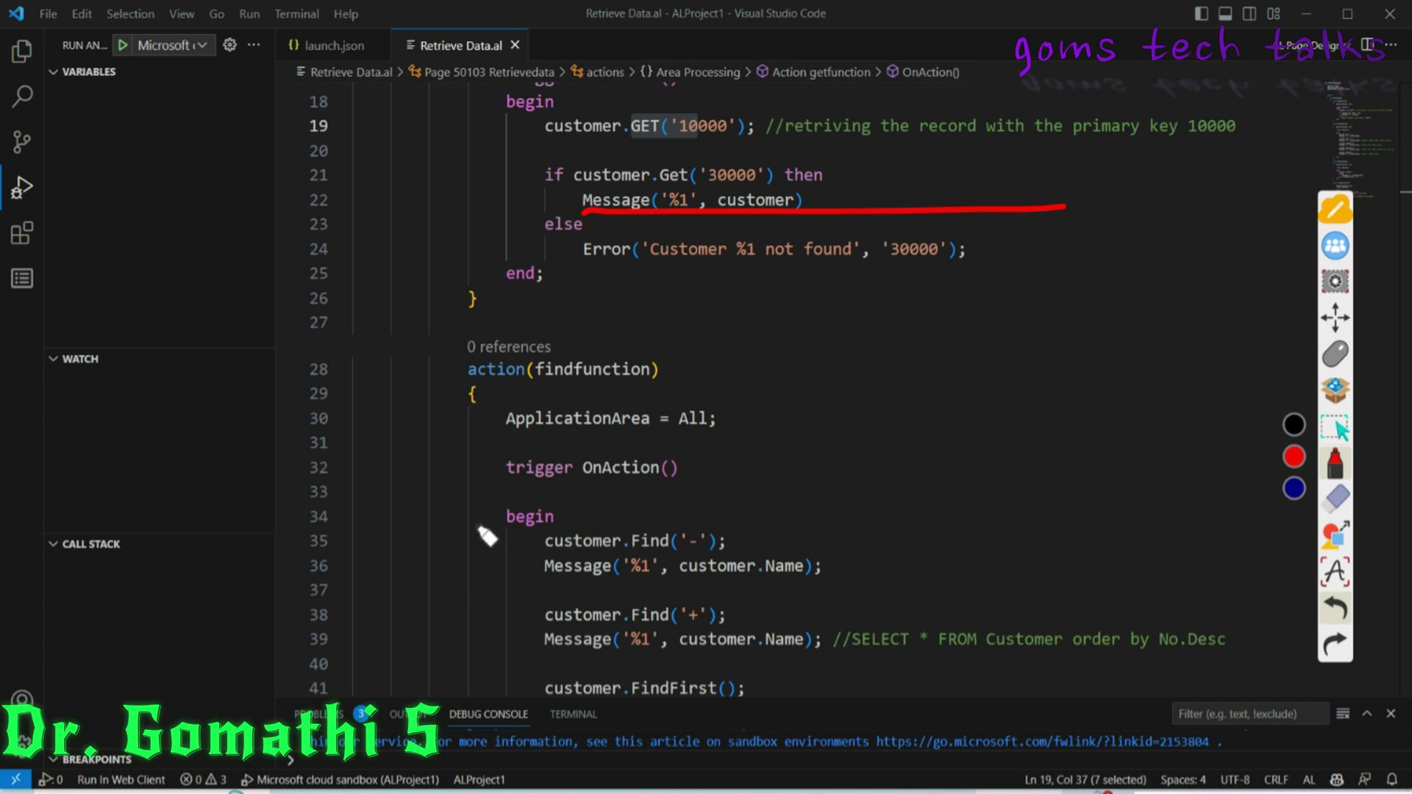
left_click_drag(511, 513, 767, 500)
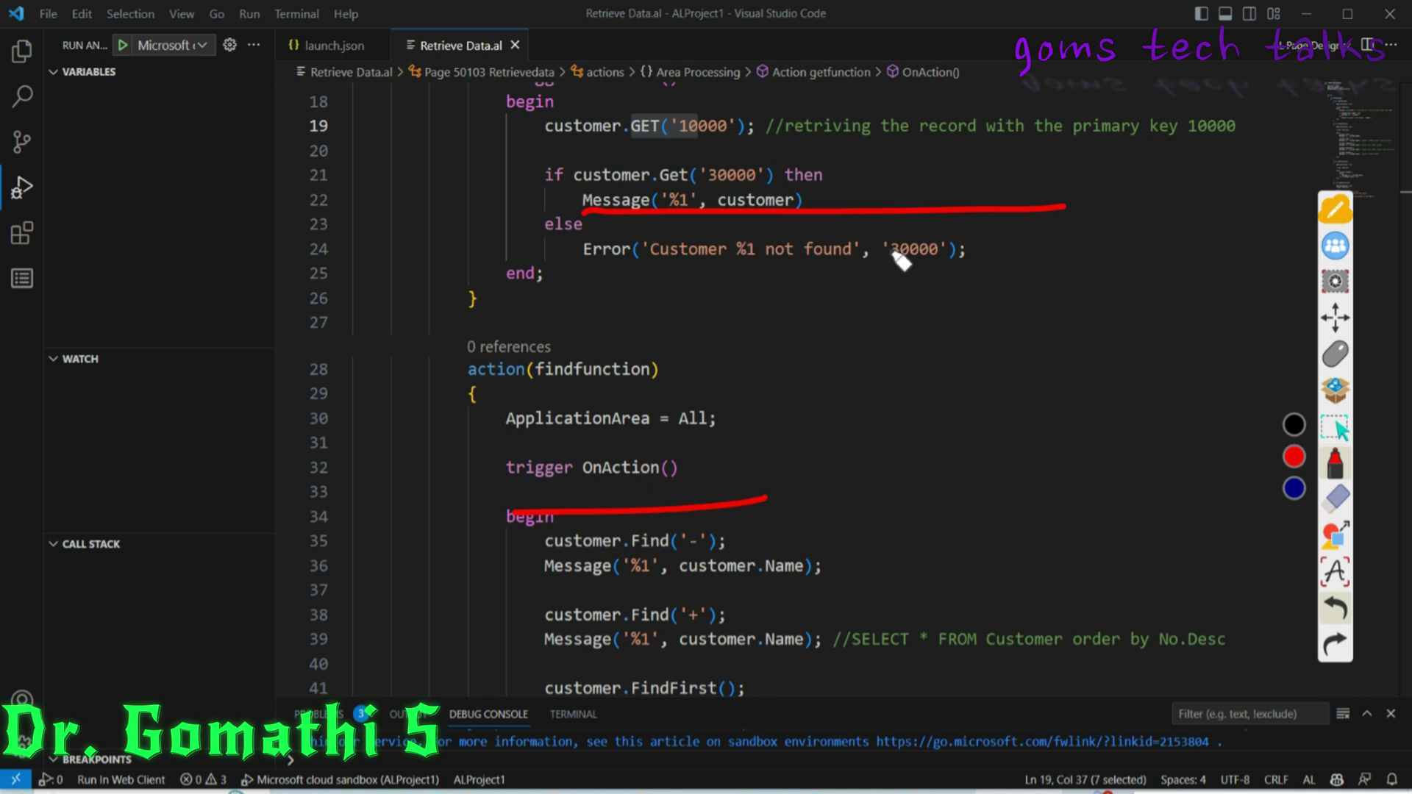
left_click(1343, 506)
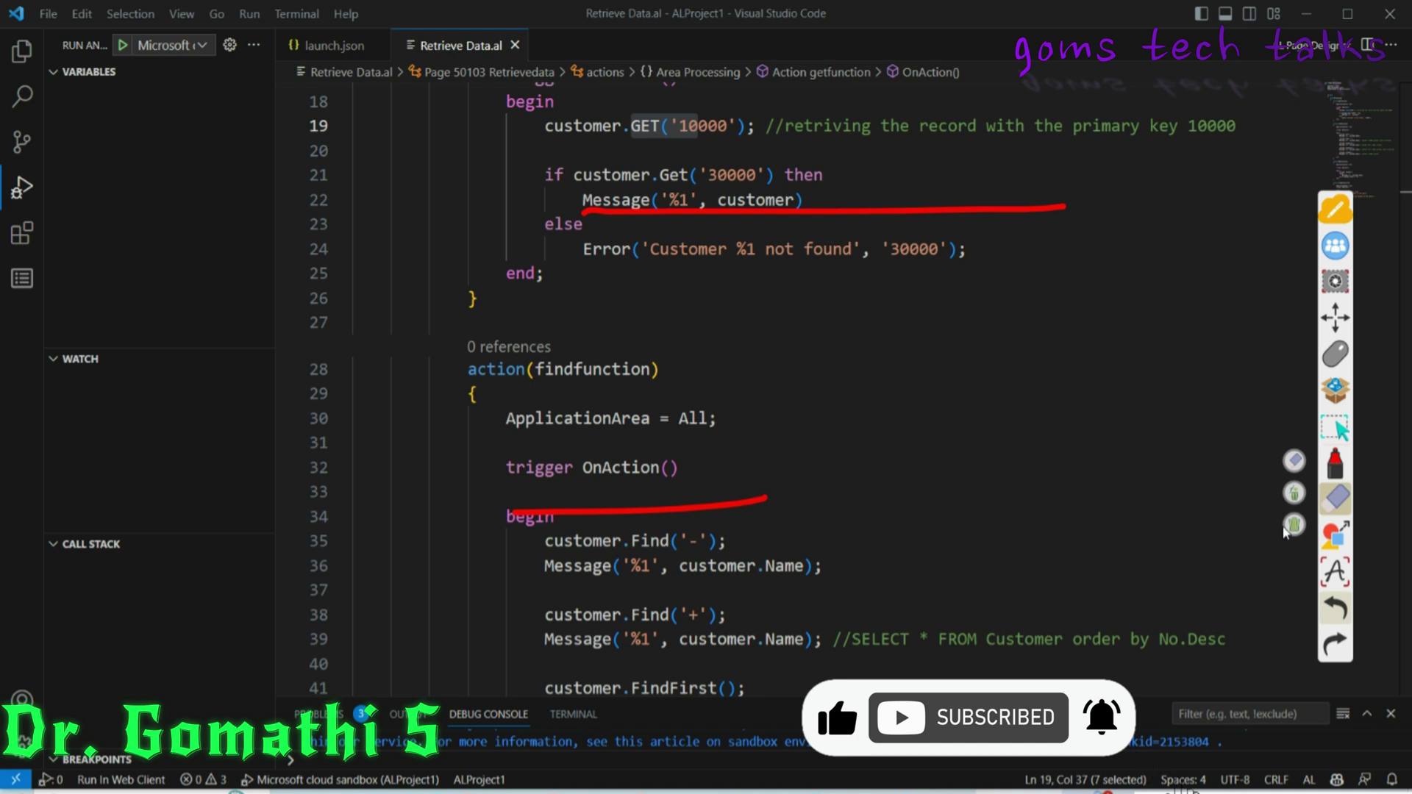
left_click(1294, 524)
left_click(1335, 354)
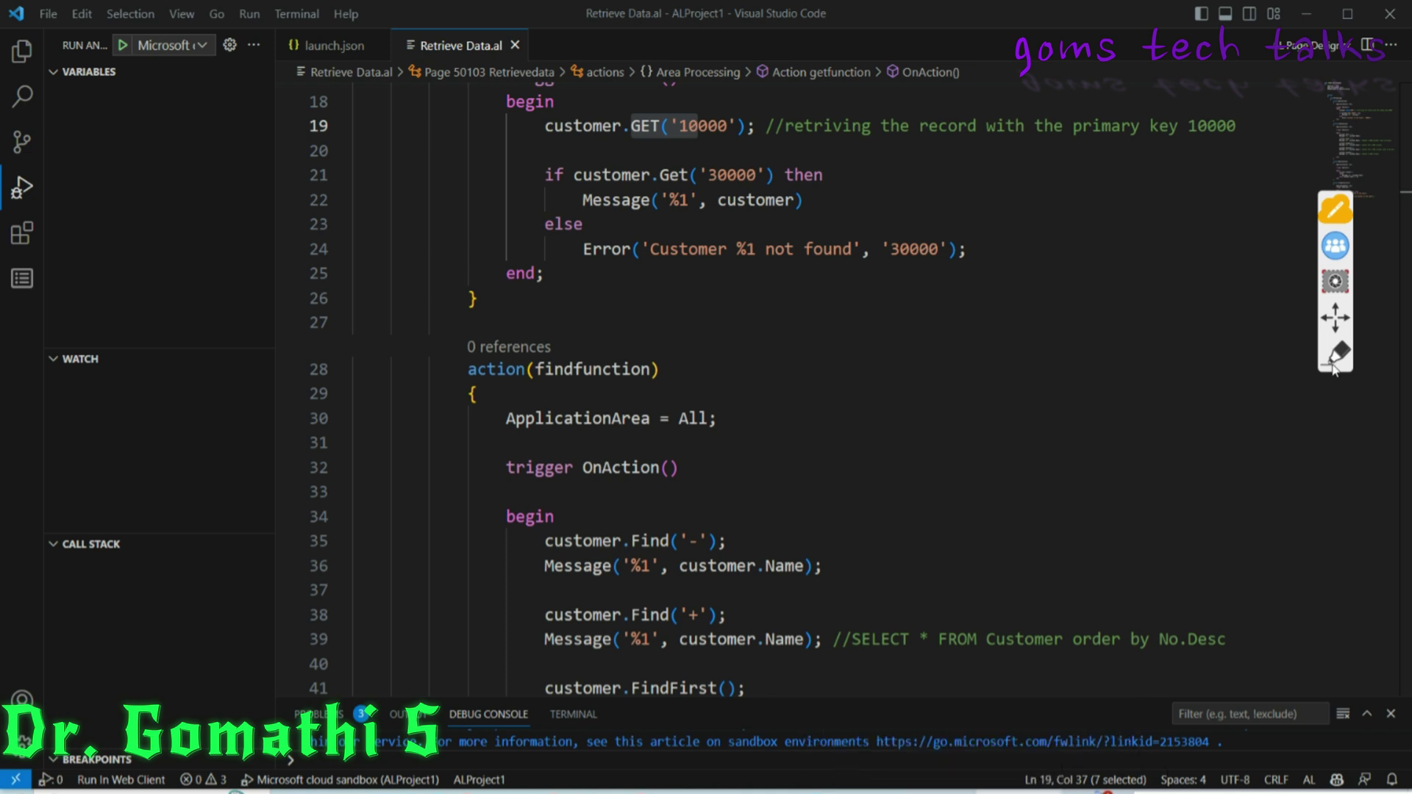
- Scroll down to the isemptyfunction action and back up to the page 50103 Retrievedata declaration
scroll(1065, 640, "down", 5)
scroll(1067, 633, "down", 2)
scroll(1066, 625, "down", 8)
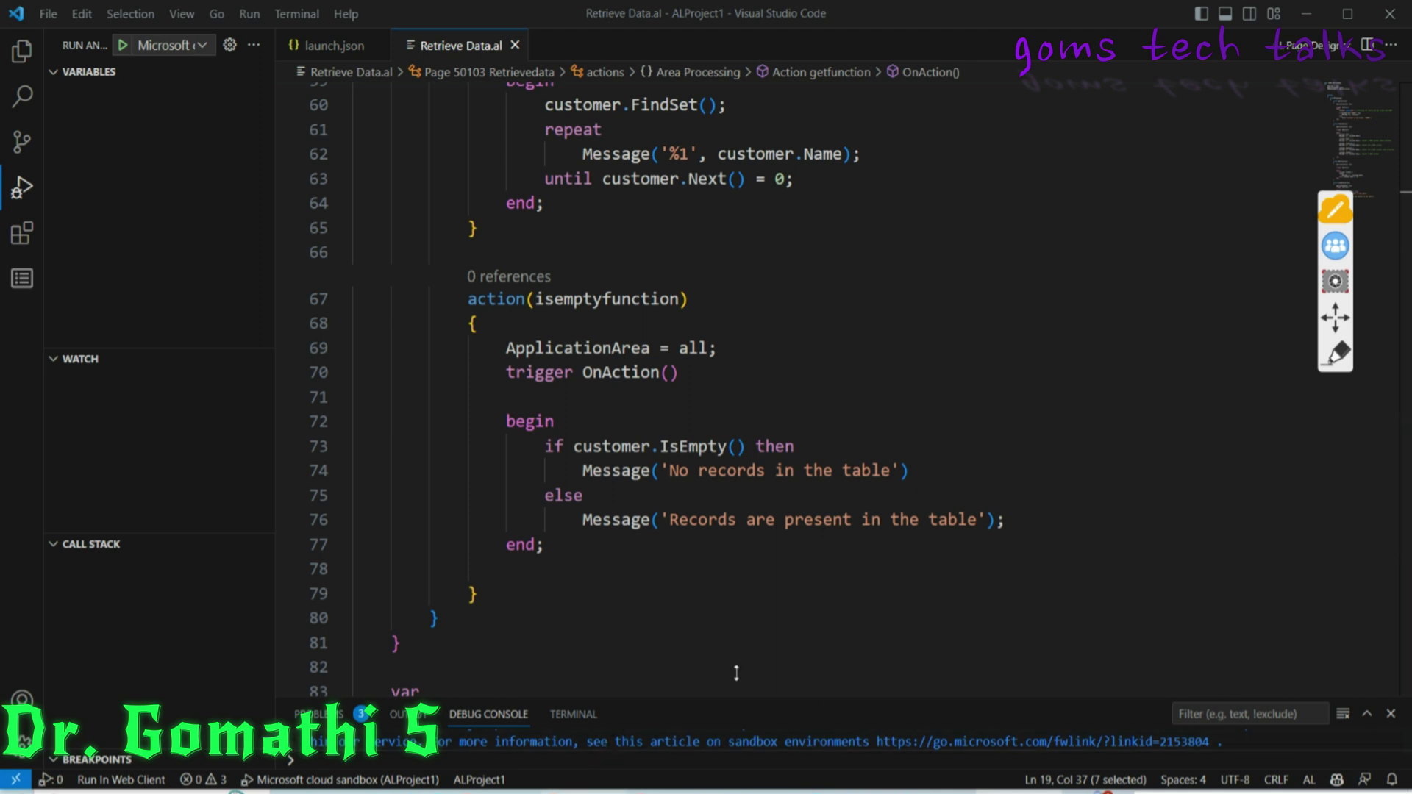
scroll(941, 566, "up", 4)
scroll(946, 561, "up", 9)
scroll(949, 561, "up", 6)
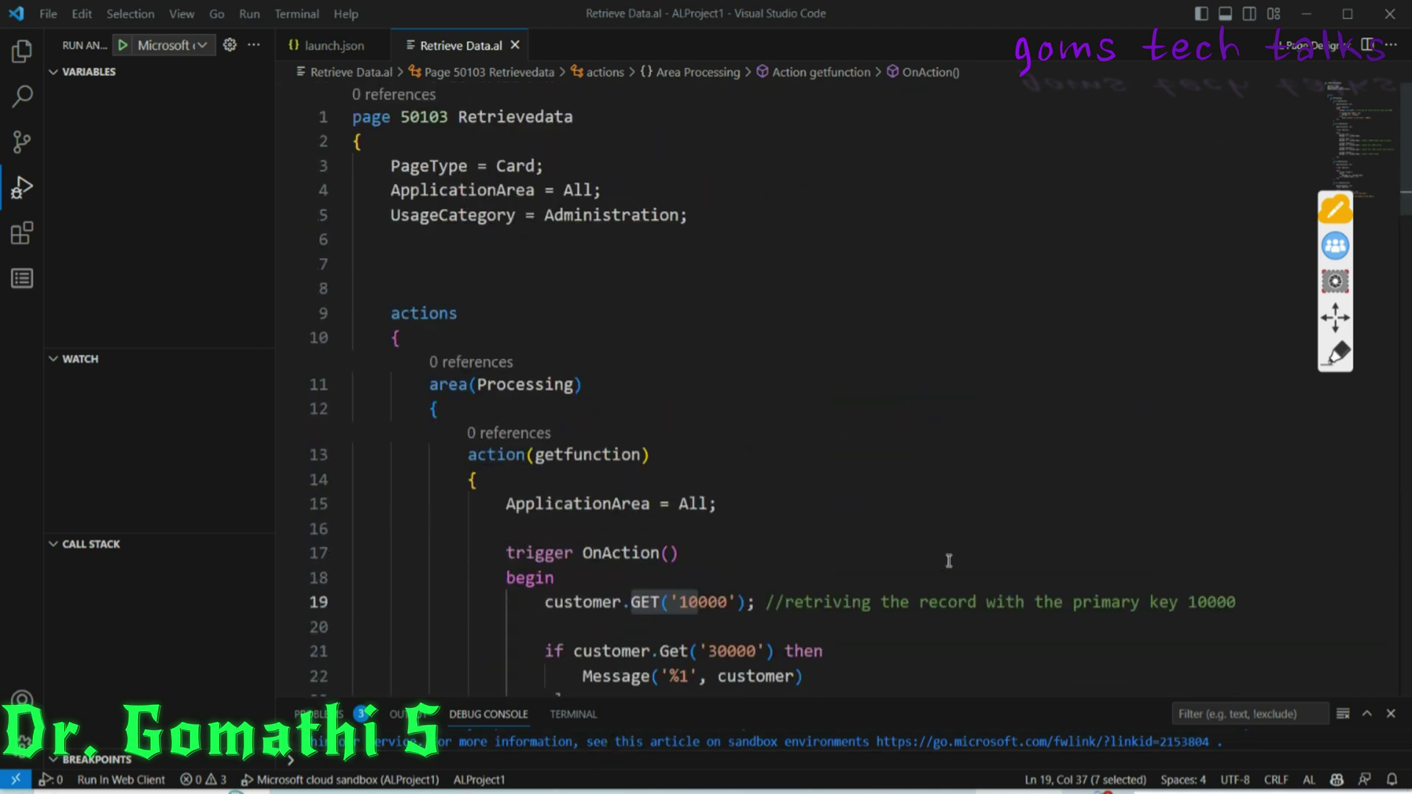